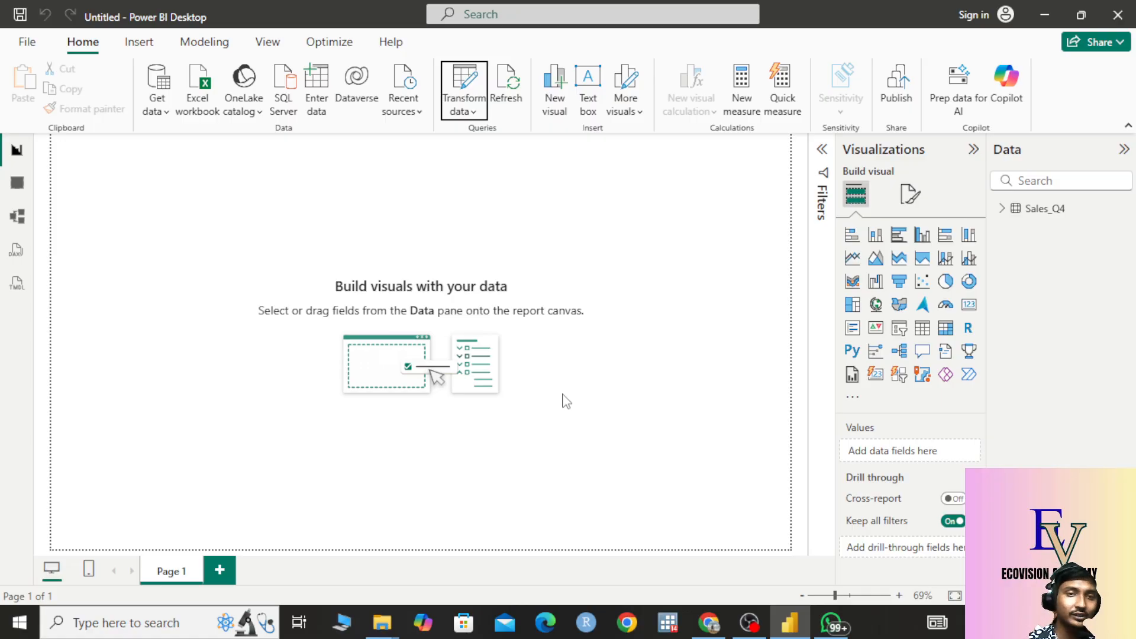
# Step: Import the Split_Practice sheet from the Power BI.xlsx workbook and load it into the report
pyautogui.click(156, 102)
pyautogui.click(207, 167)
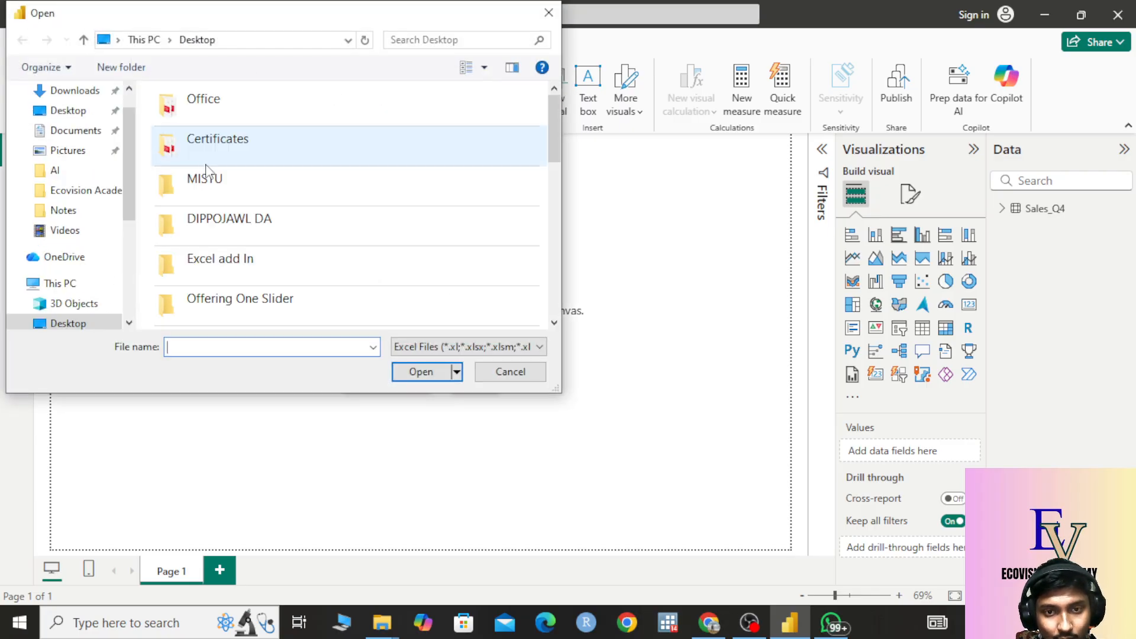
pyautogui.scroll(-15, 250, 235)
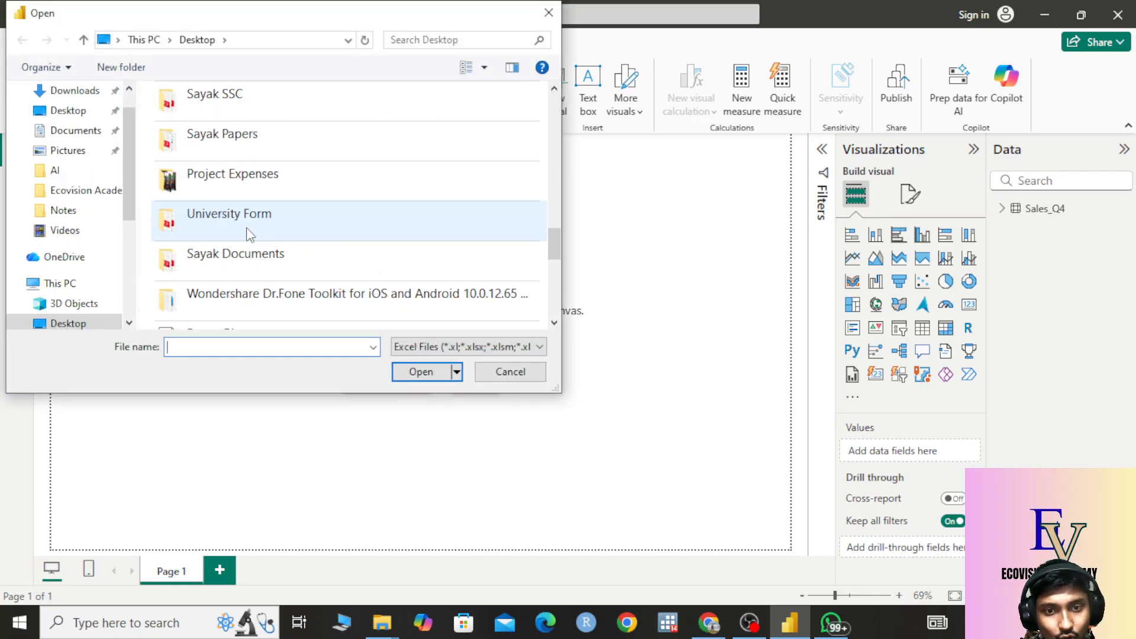
pyautogui.doubleClick(271, 237)
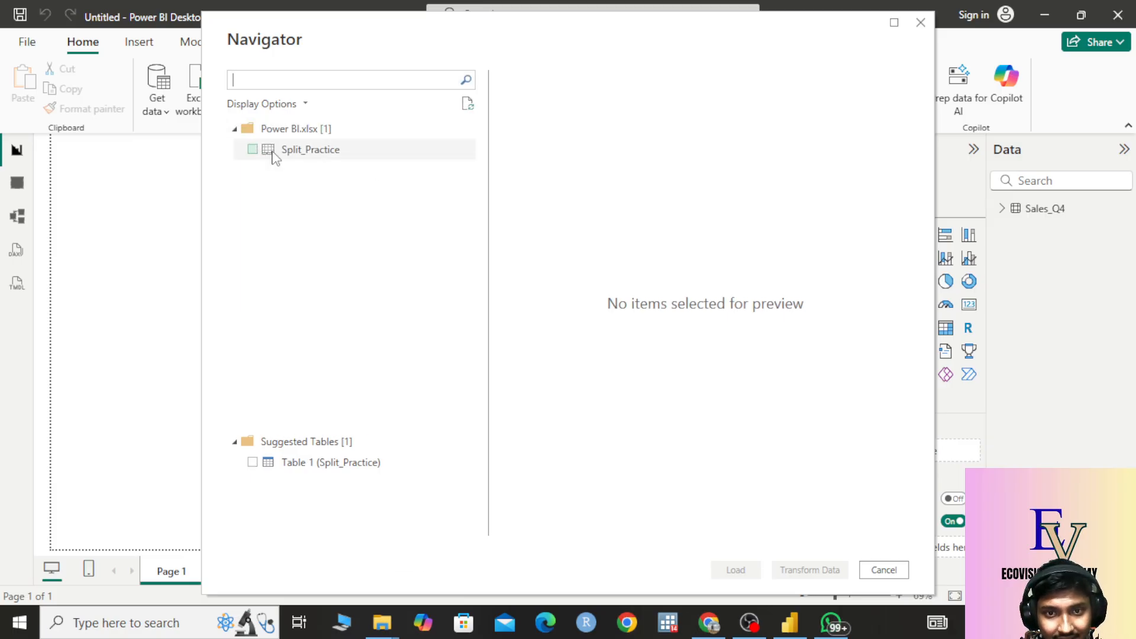
pyautogui.click(253, 149)
pyautogui.click(726, 571)
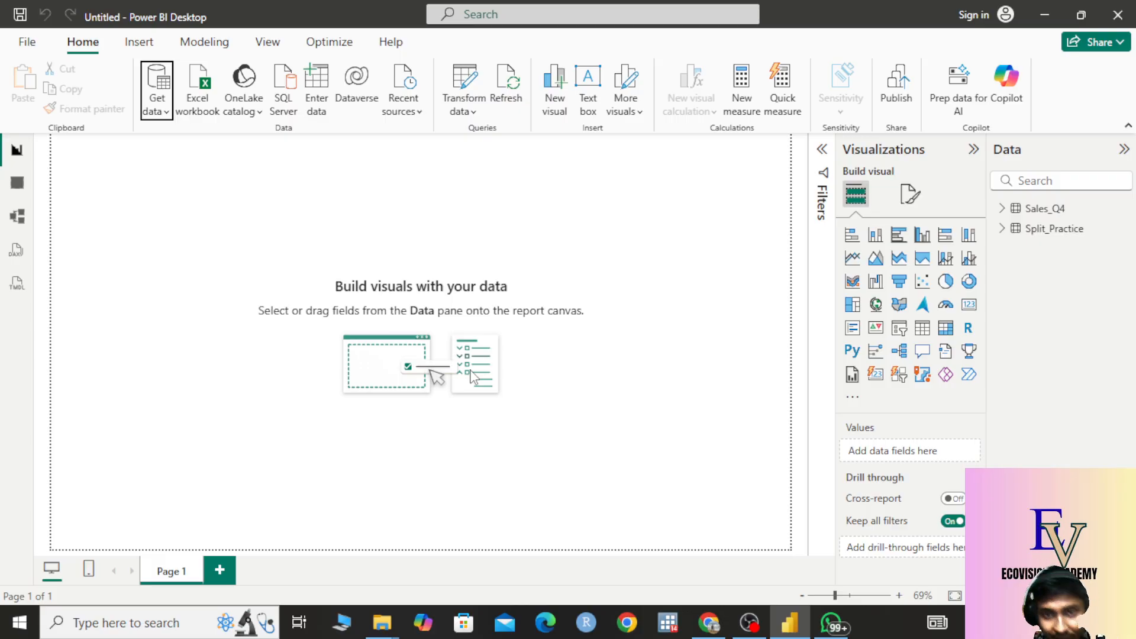
# Step: Open the data in Power Query Editor and display the Split_Practice query
pyautogui.click(468, 113)
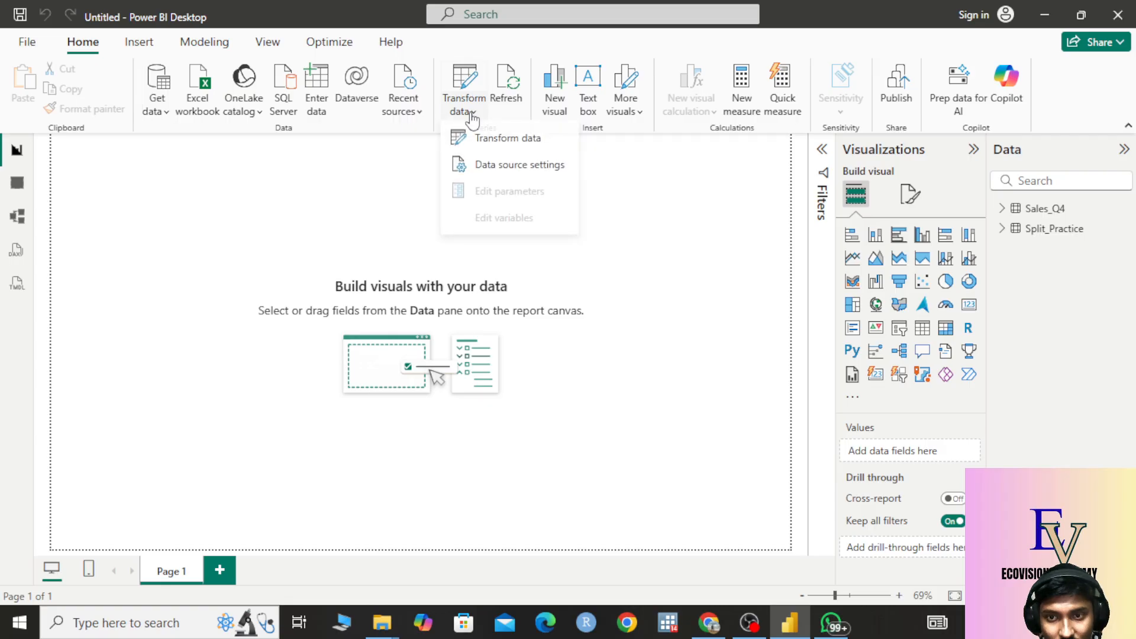
pyautogui.click(485, 142)
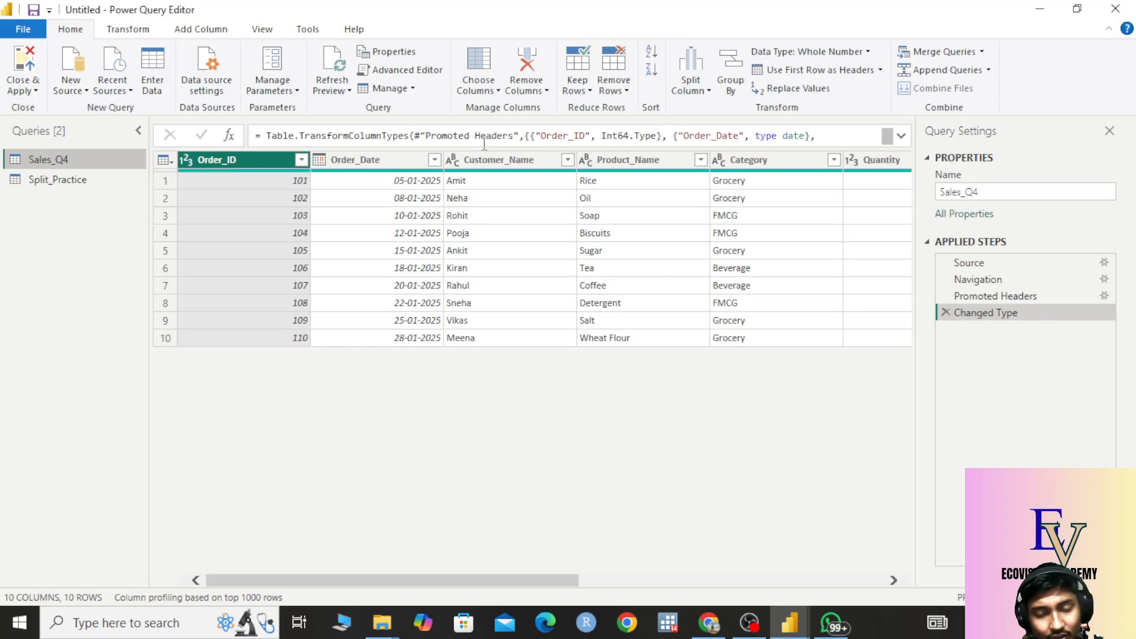
pyautogui.click(98, 177)
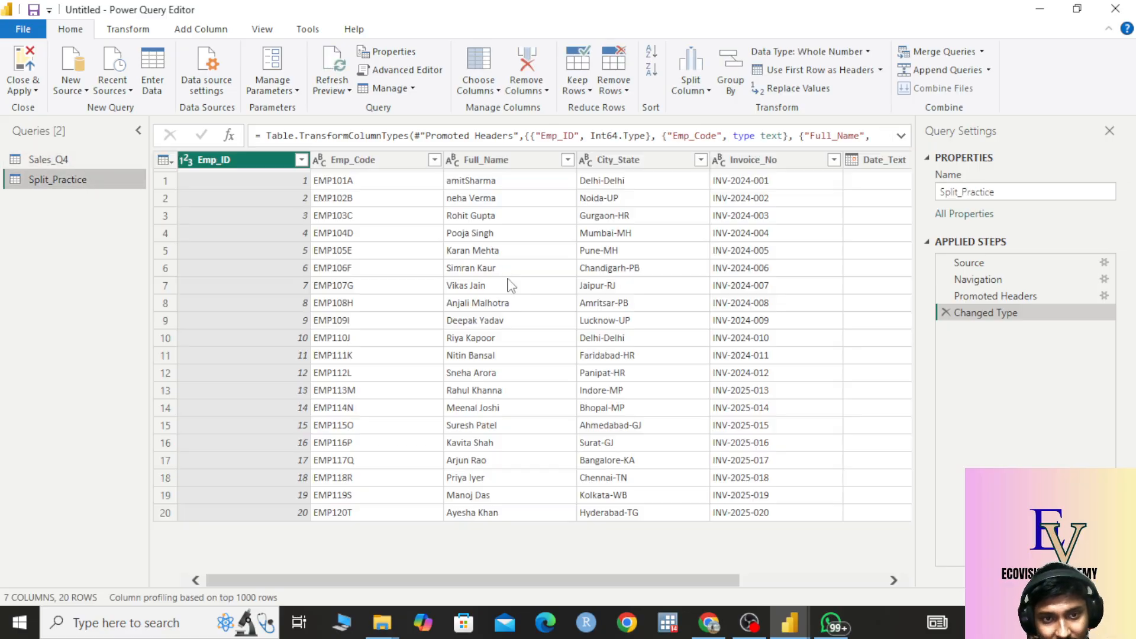
# Step: Examine the Split_Practice columns Emp_ID, Emp_Code, Full_Name, City_State and Invoice_No to see how their values are composed
pyautogui.click(343, 200)
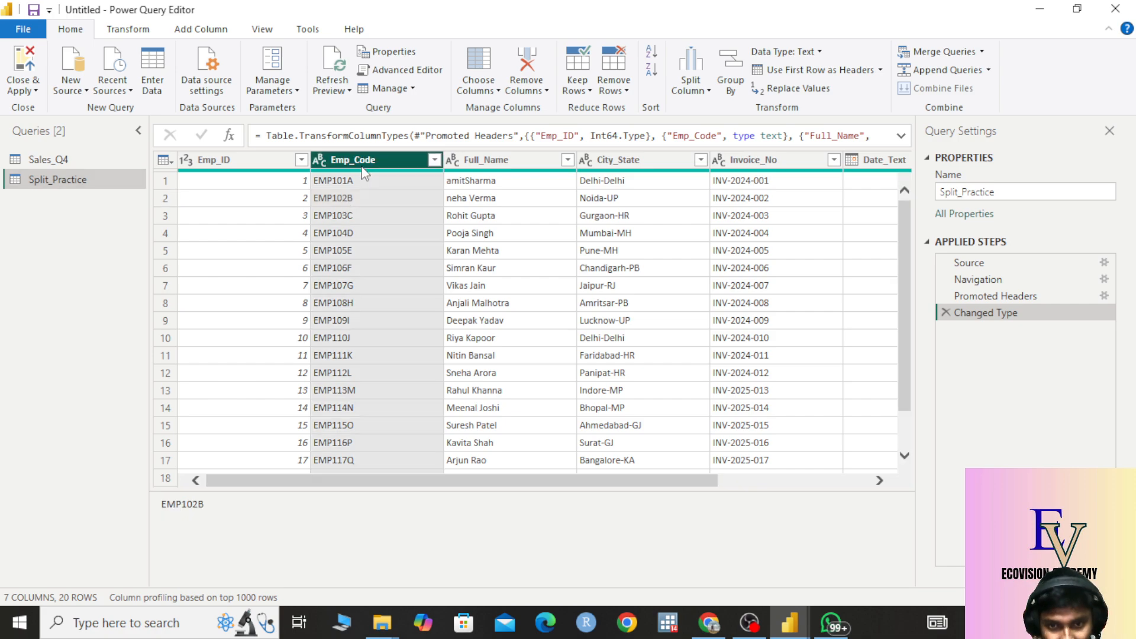
pyautogui.click(500, 202)
pyautogui.click(648, 199)
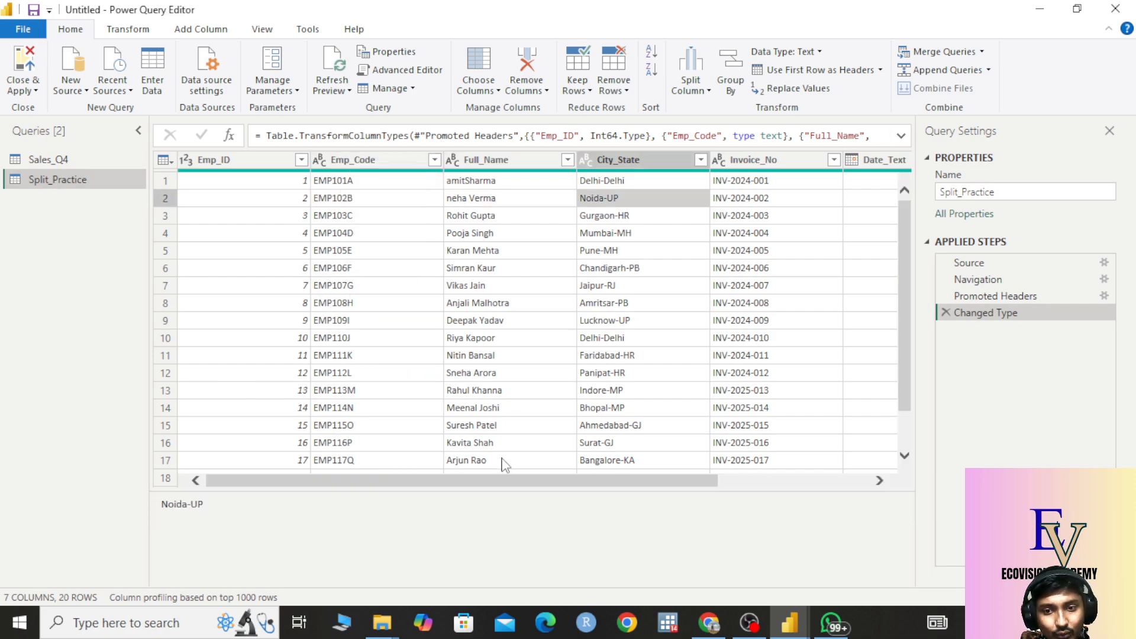
pyautogui.moveTo(504, 481); pyautogui.dragTo(347, 483)
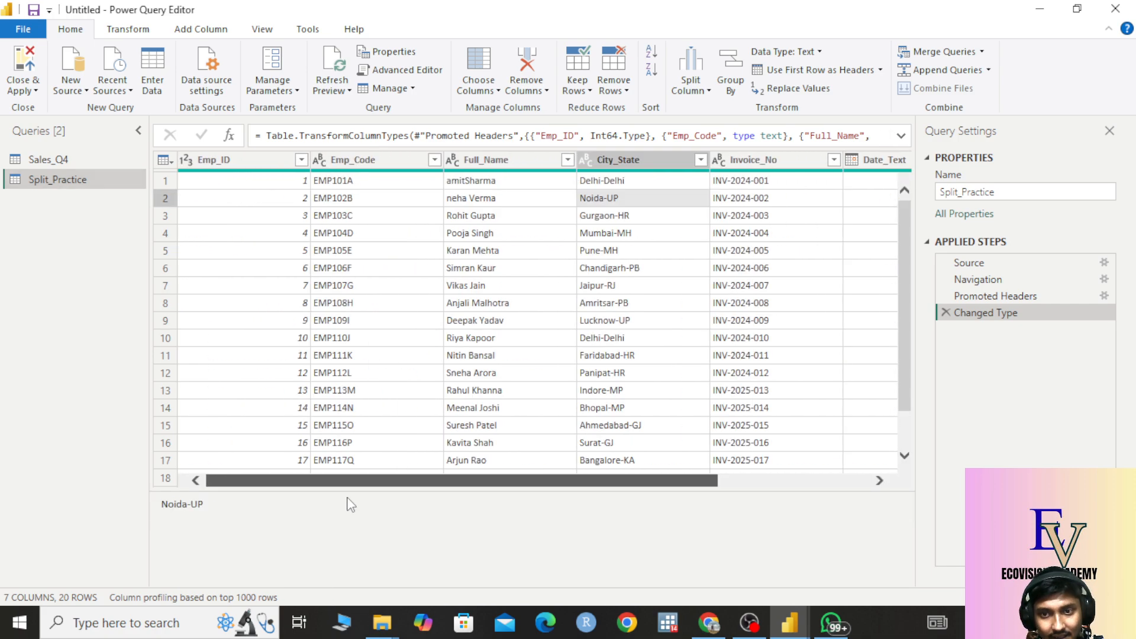
pyautogui.click(268, 158)
pyautogui.click(376, 161)
pyautogui.click(533, 159)
pyautogui.click(623, 162)
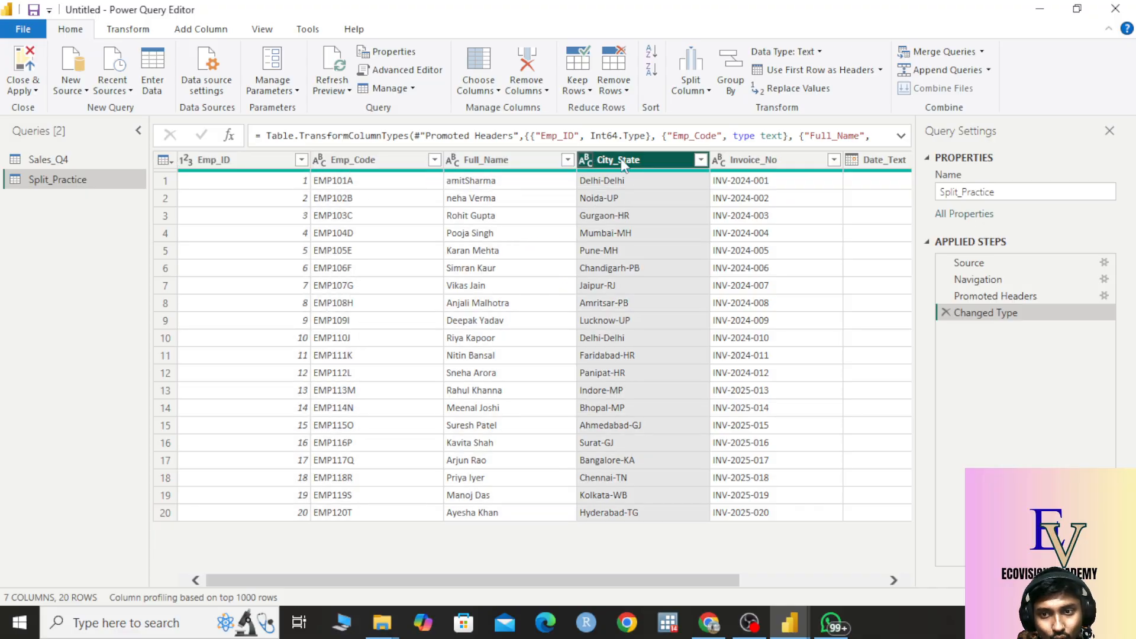
pyautogui.click(763, 160)
pyautogui.moveTo(584, 577)
pyautogui.mouseDown()
pyautogui.moveTo(669, 581)
pyautogui.moveTo(586, 581)
pyautogui.mouseUp()
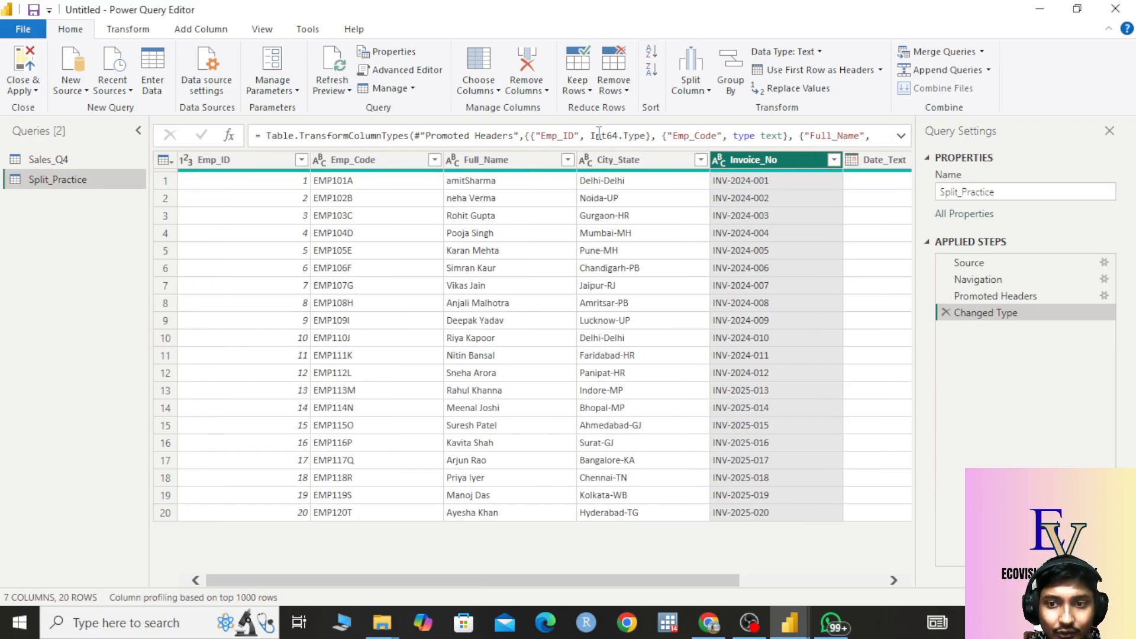
# Step: Split the City_State column by the custom delimiter "-" at each occurrence of the delimiter
pyautogui.click(591, 160)
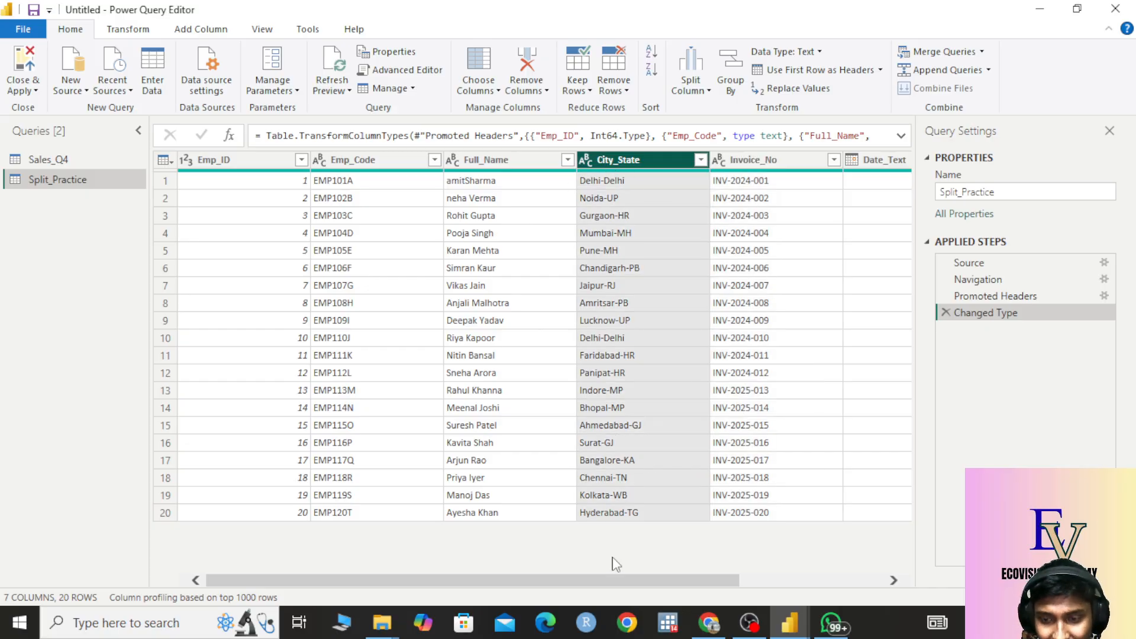
pyautogui.moveTo(597, 577); pyautogui.dragTo(683, 578)
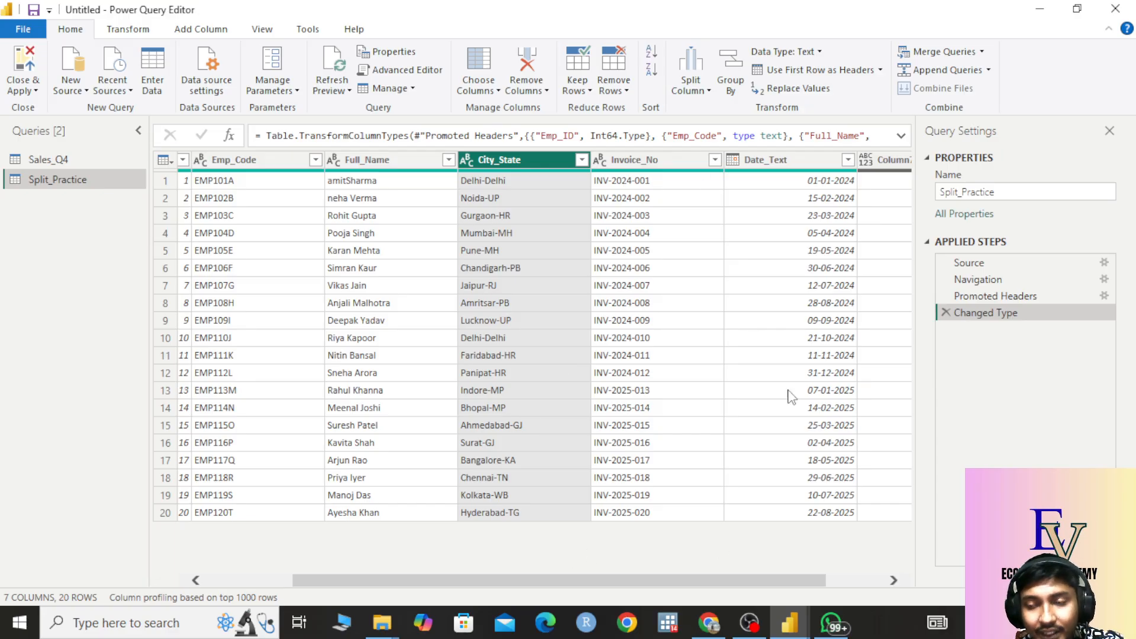
pyautogui.click(702, 91)
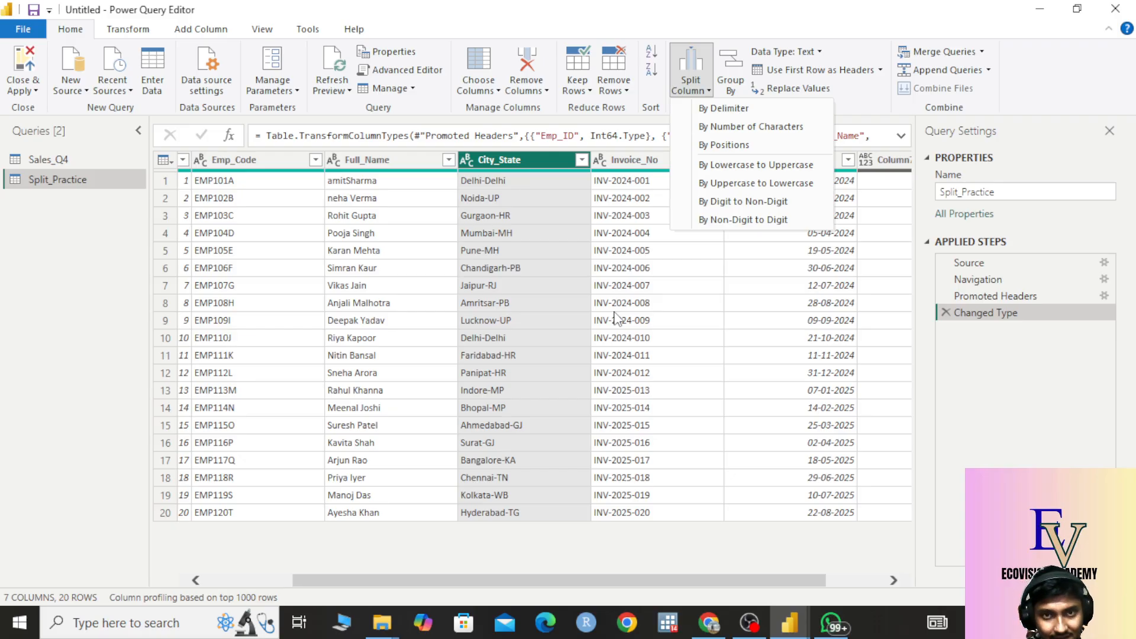
pyautogui.click(737, 109)
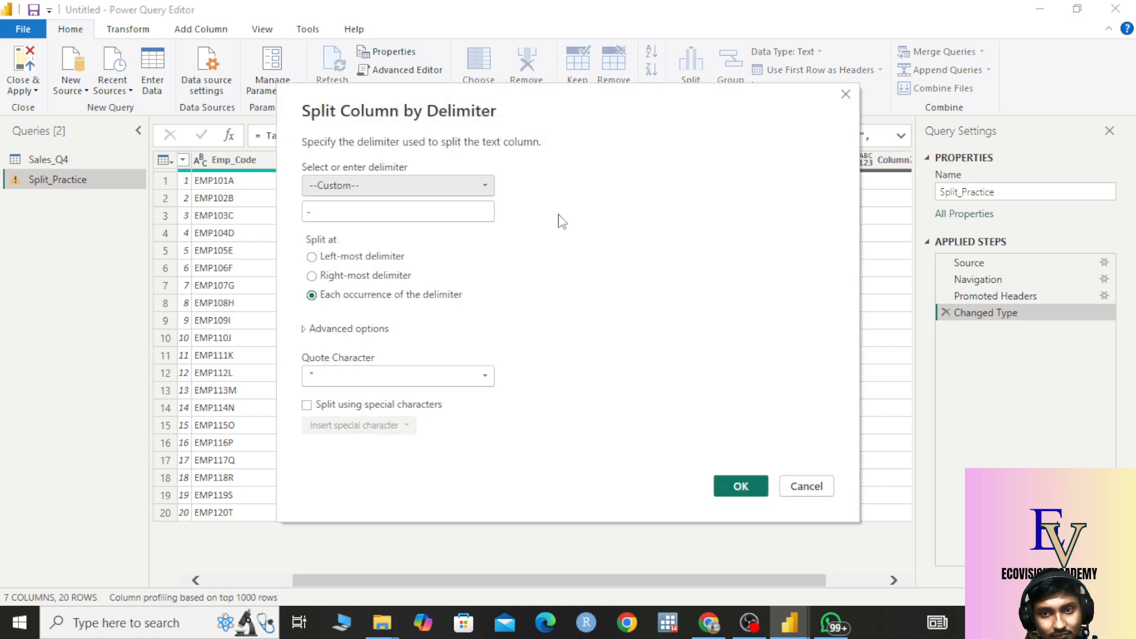
pyautogui.moveTo(477, 112); pyautogui.dragTo(411, 393)
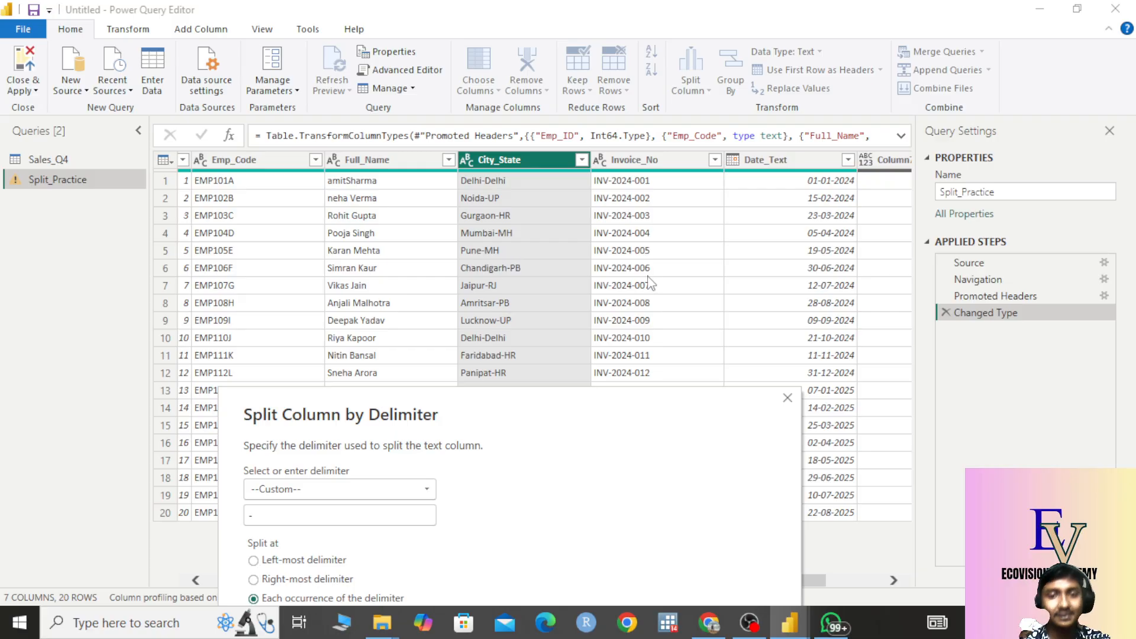
pyautogui.moveTo(445, 399); pyautogui.dragTo(452, 251)
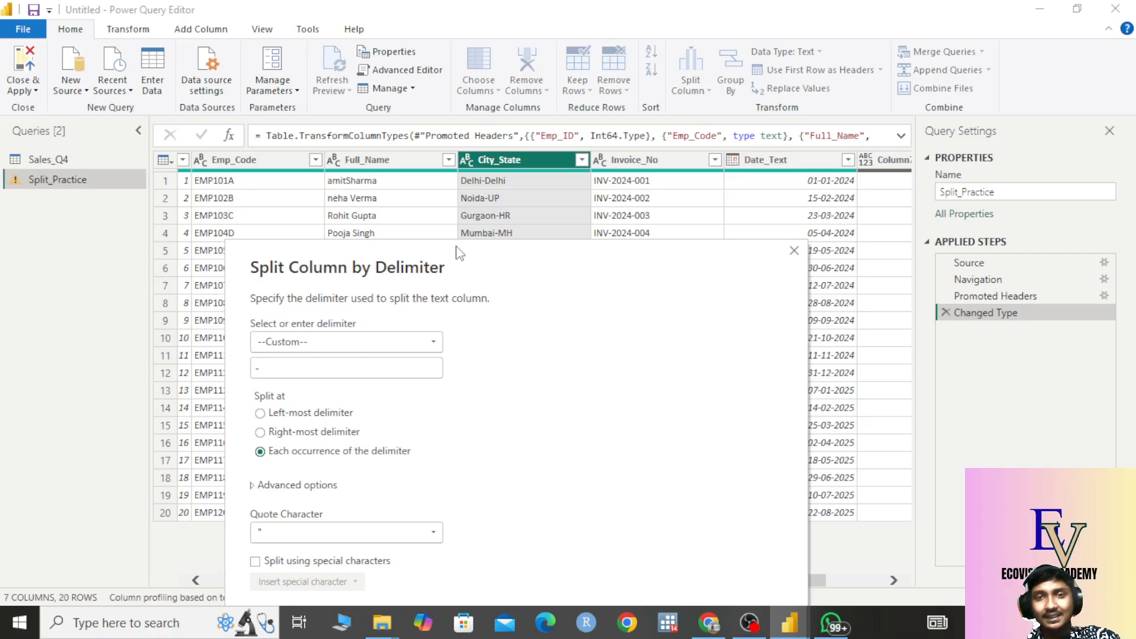
pyautogui.click(361, 342)
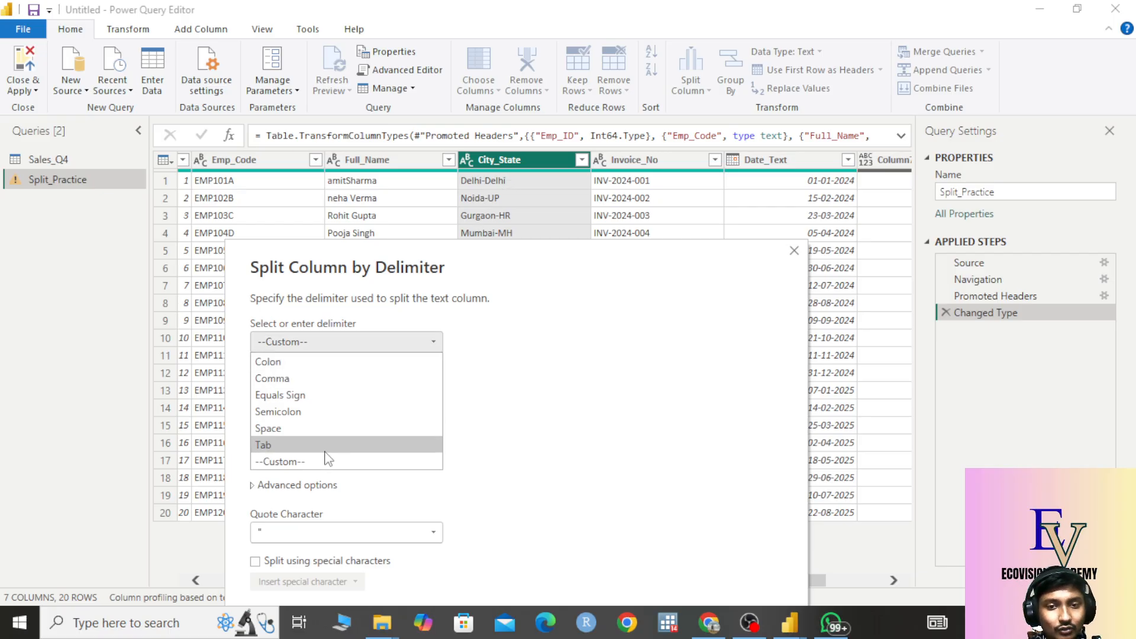
pyautogui.click(296, 462)
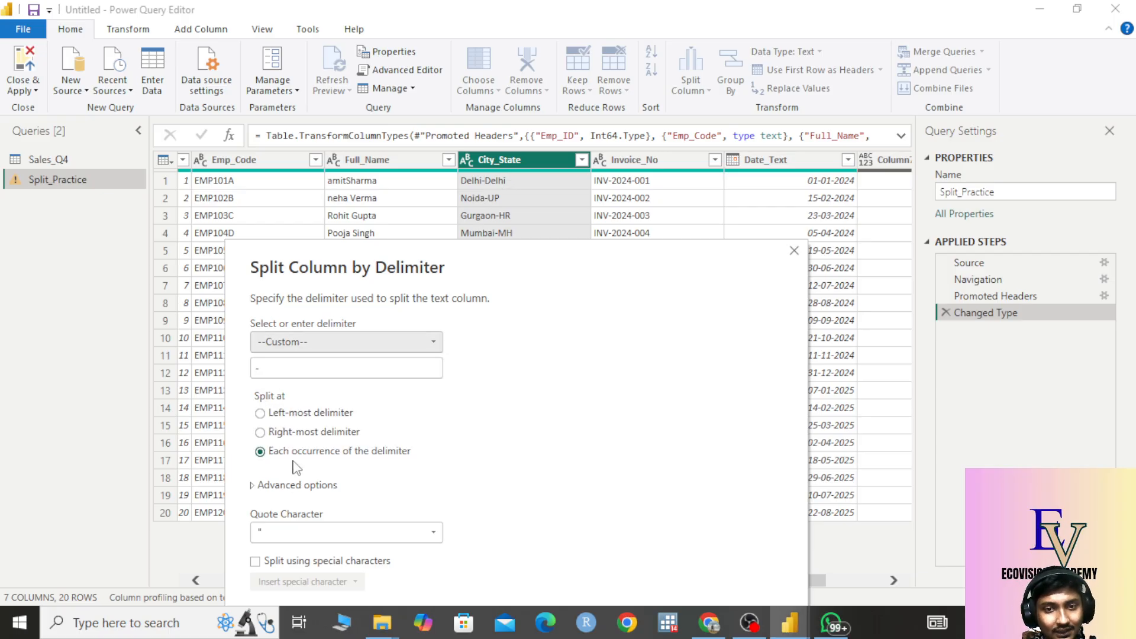
pyautogui.click(270, 370)
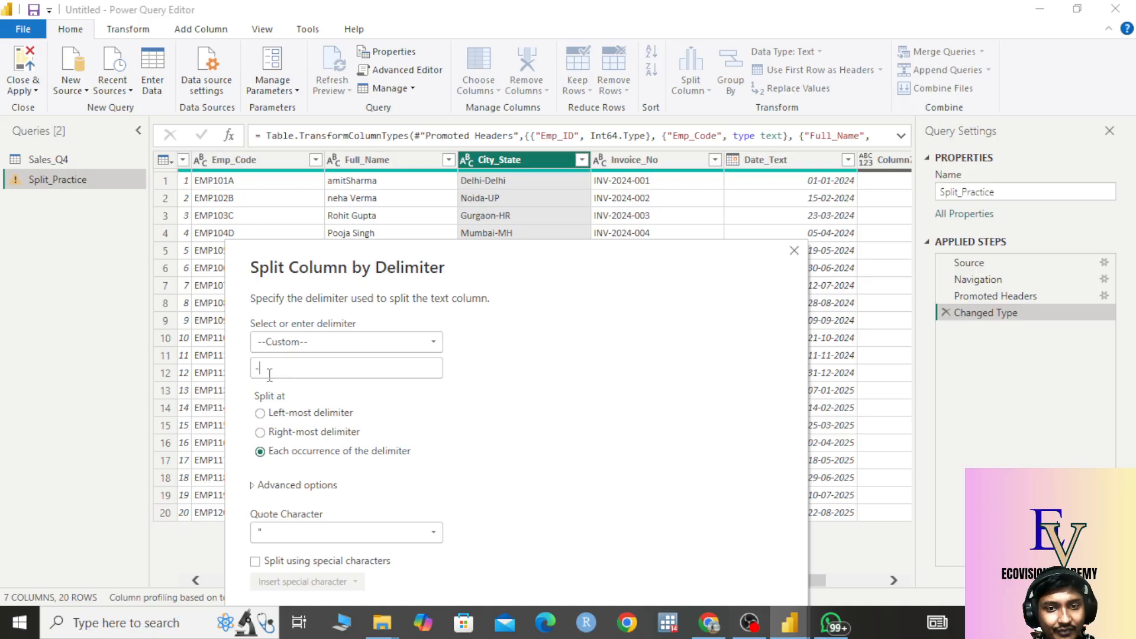
pyautogui.moveTo(520, 265); pyautogui.dragTo(535, 111)
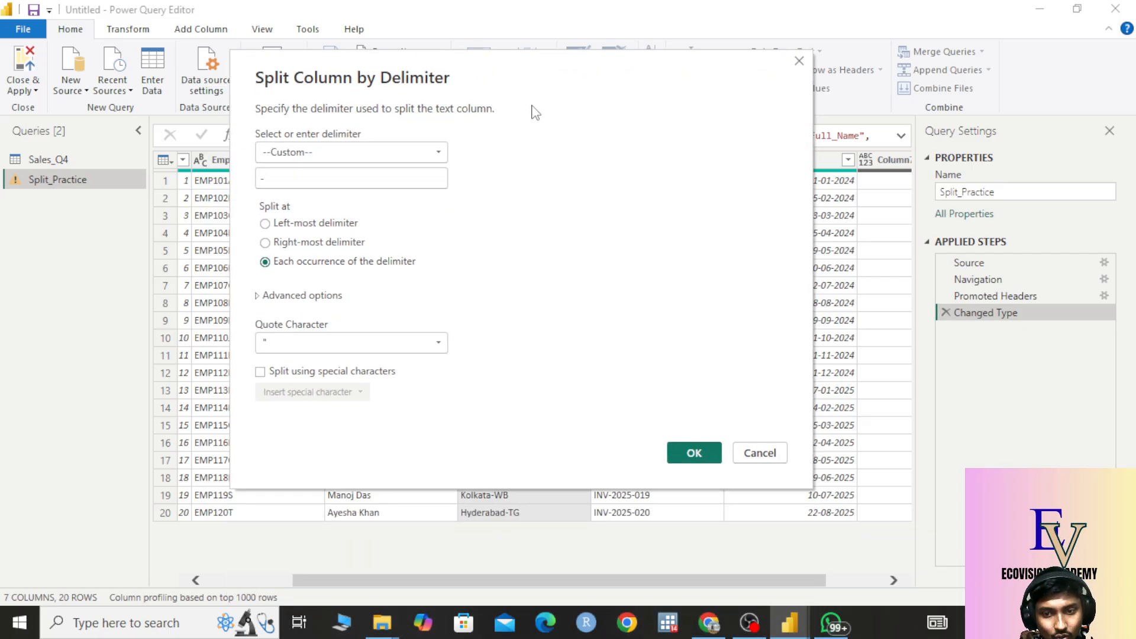
pyautogui.click(693, 457)
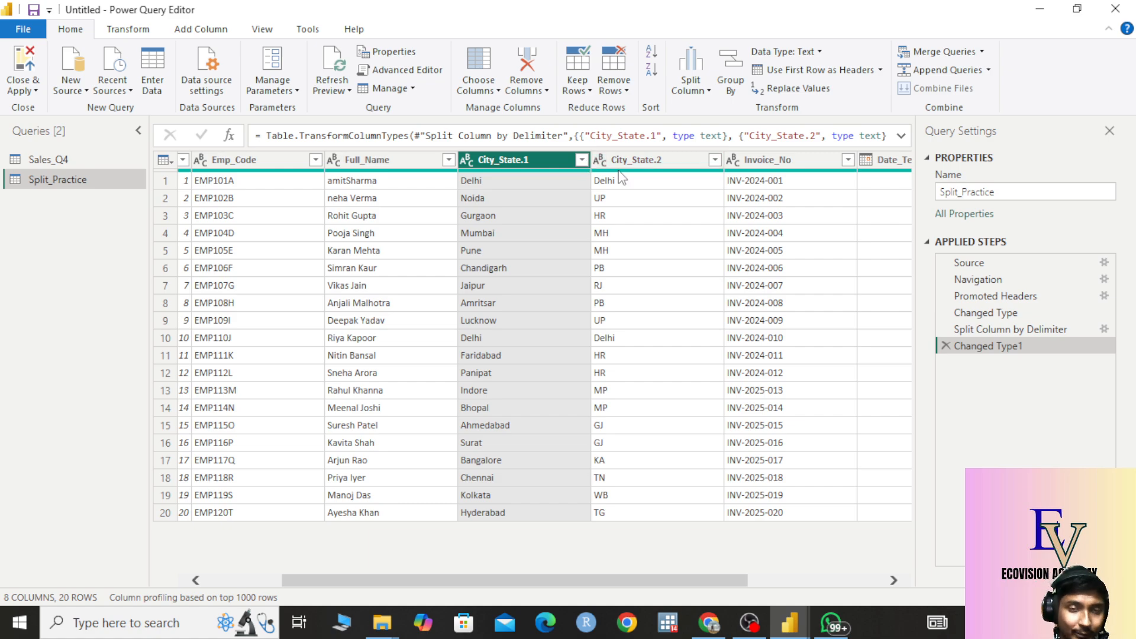
# Step: Remove the Changed Type1 and Split Column by Delimiter steps from the Split_Practice query
pyautogui.moveTo(622, 172)
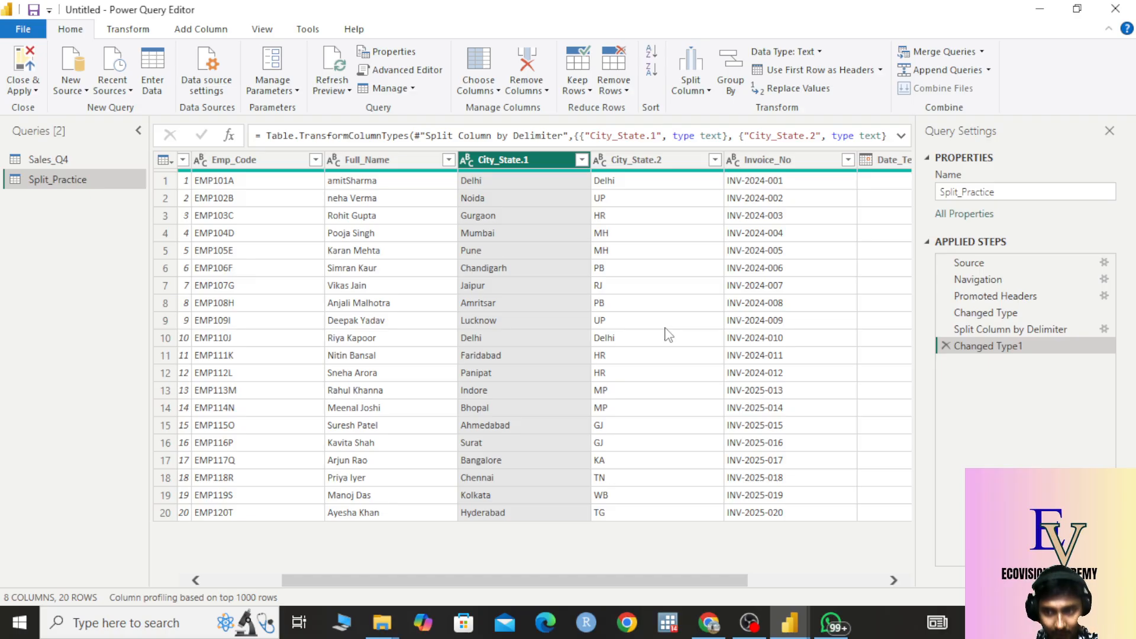
pyautogui.click(946, 346)
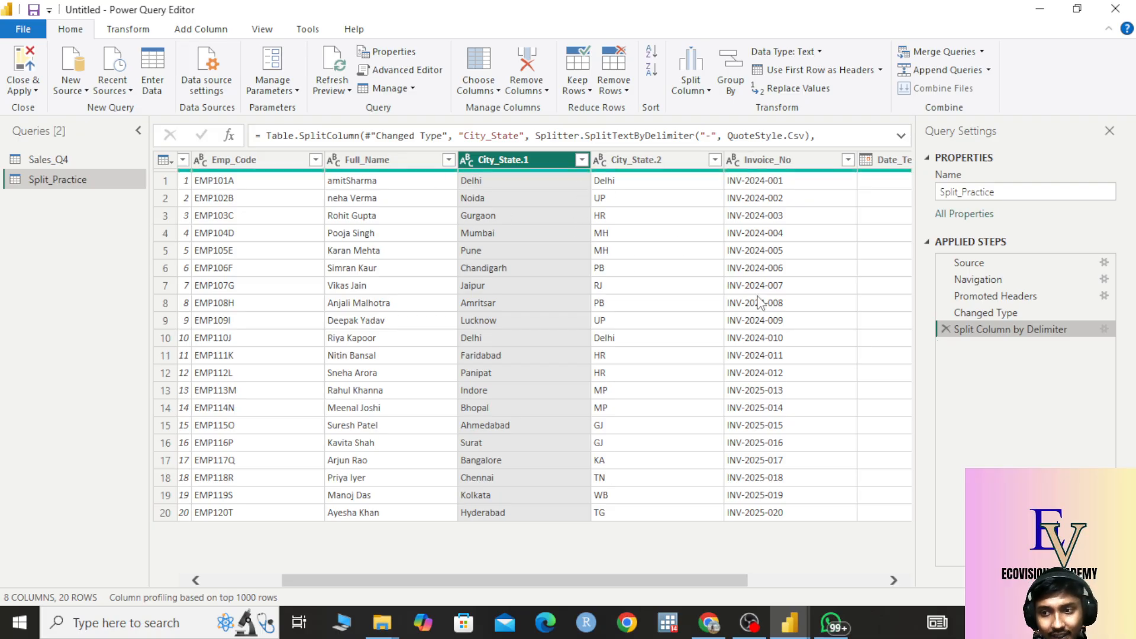
pyautogui.click(946, 329)
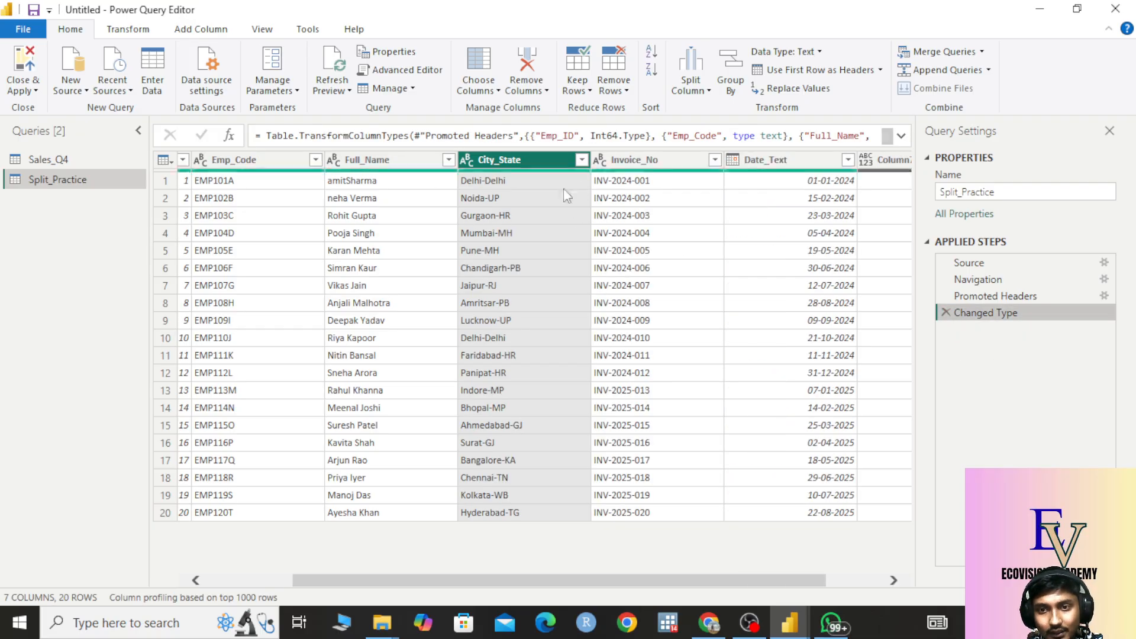
pyautogui.click(514, 201)
pyautogui.click(495, 160)
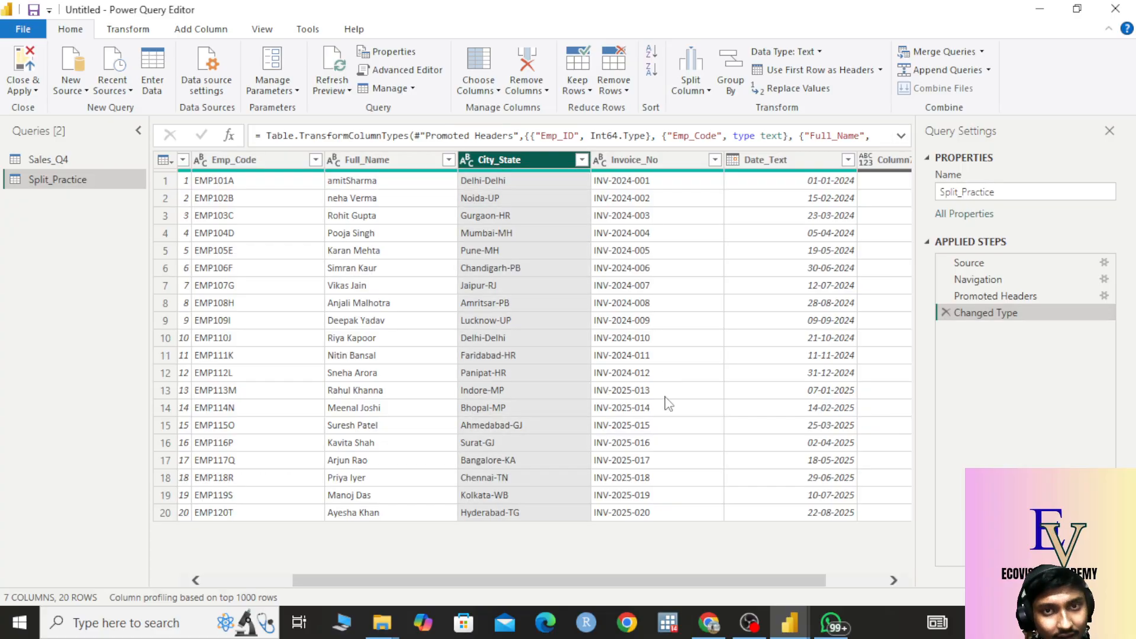
pyautogui.click(690, 86)
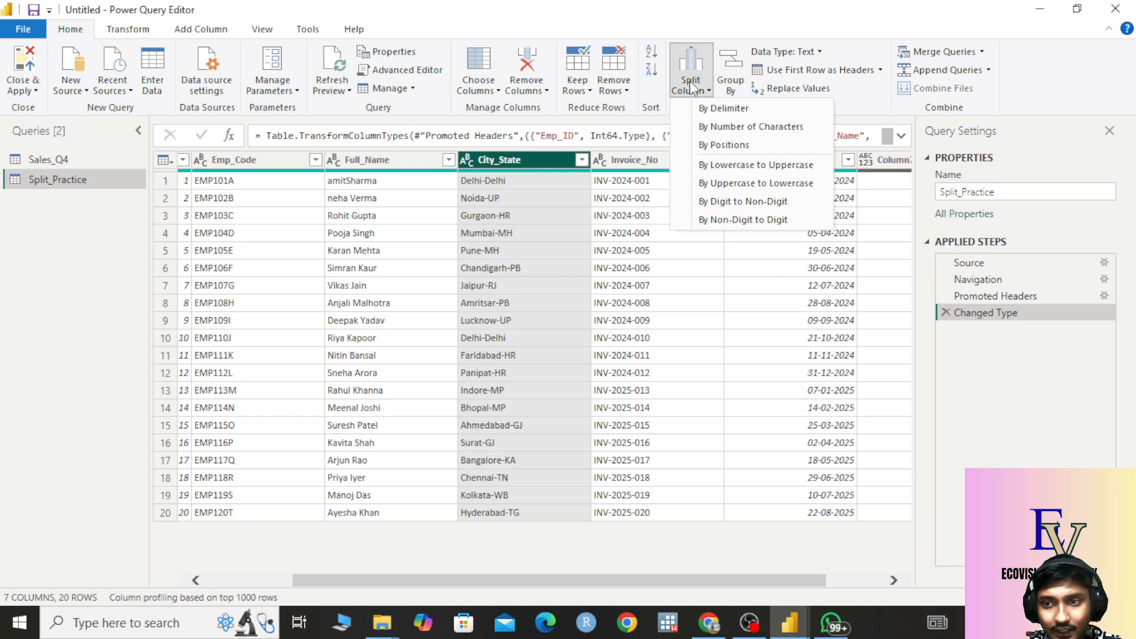
pyautogui.click(754, 128)
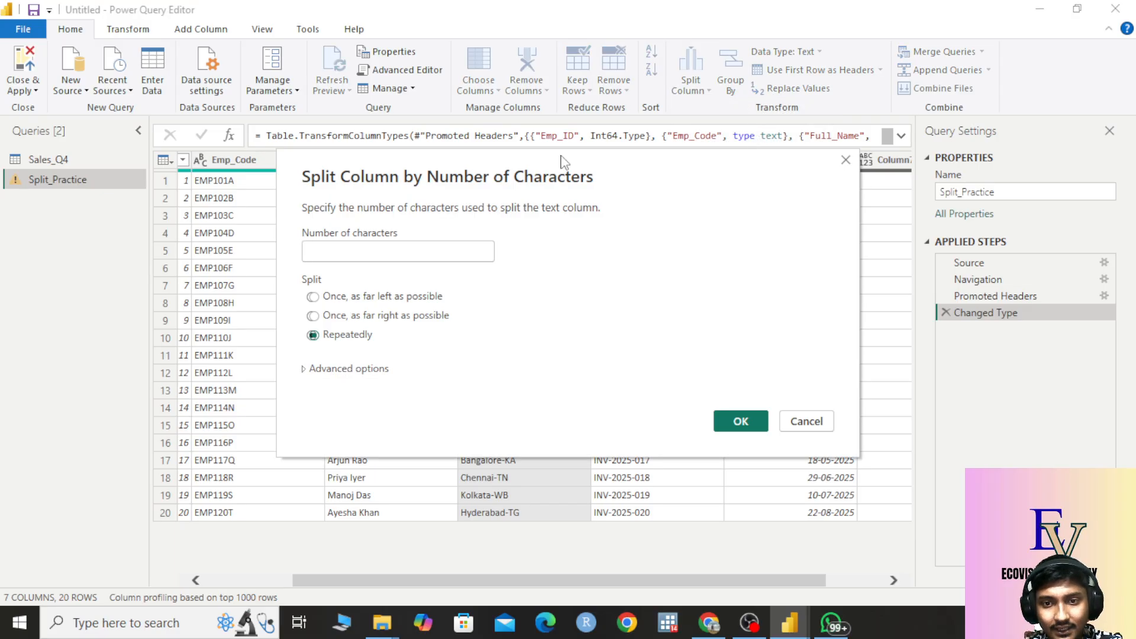
pyautogui.moveTo(547, 168); pyautogui.dragTo(738, 57)
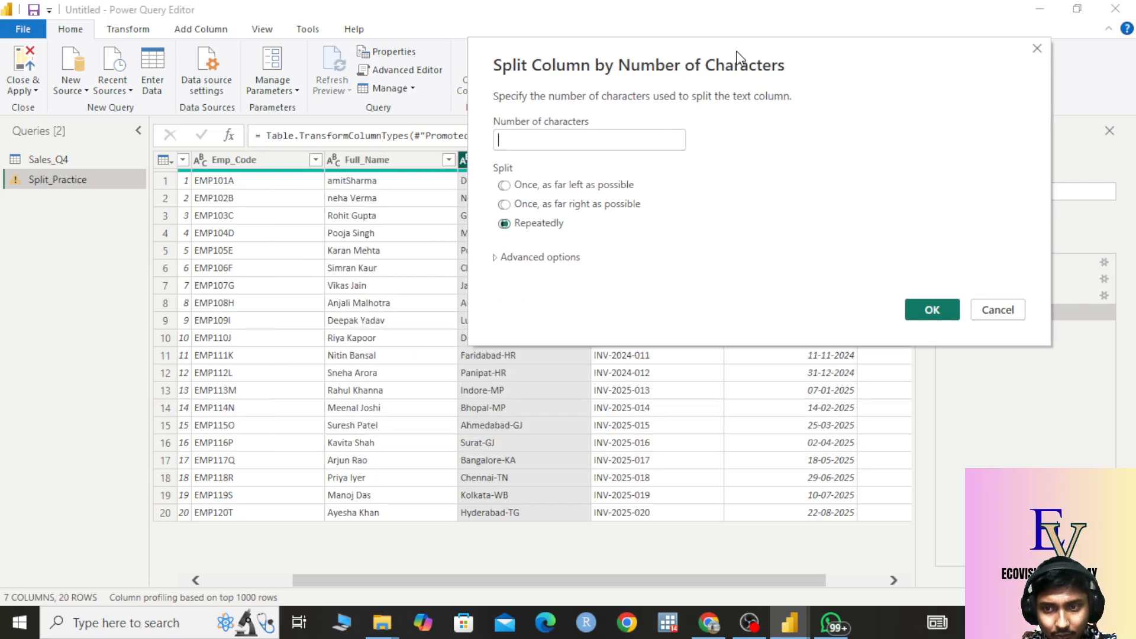
pyautogui.click(1035, 52)
# Step: Split the Emp_Code column by number of characters, using 3 characters once, as far left as possible
pyautogui.click(549, 200)
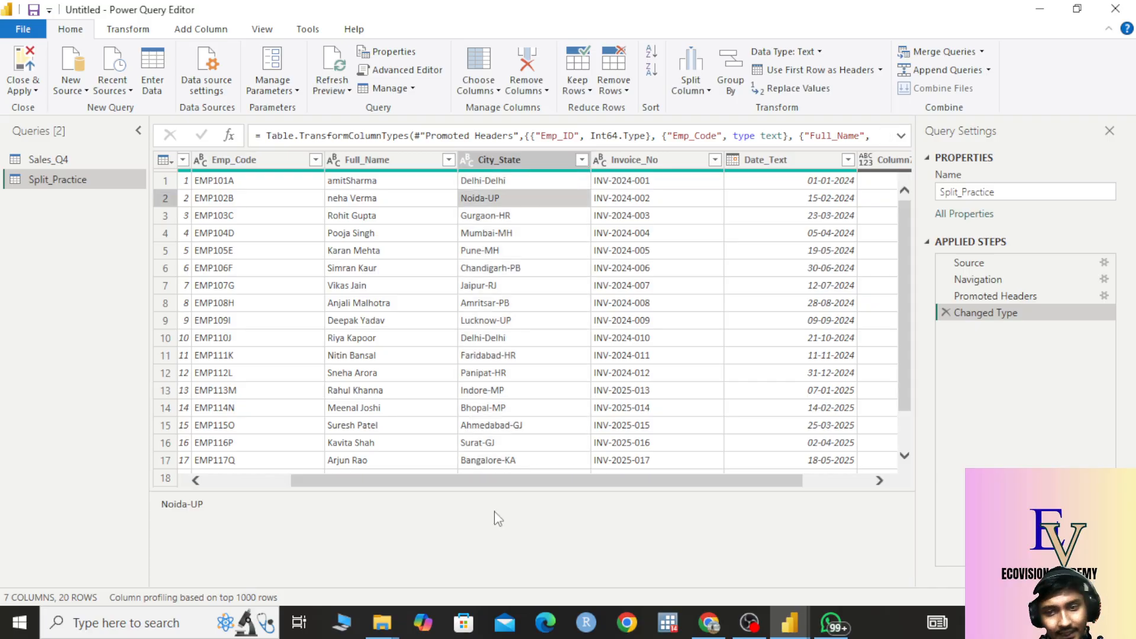
pyautogui.moveTo(525, 481); pyautogui.dragTo(335, 481)
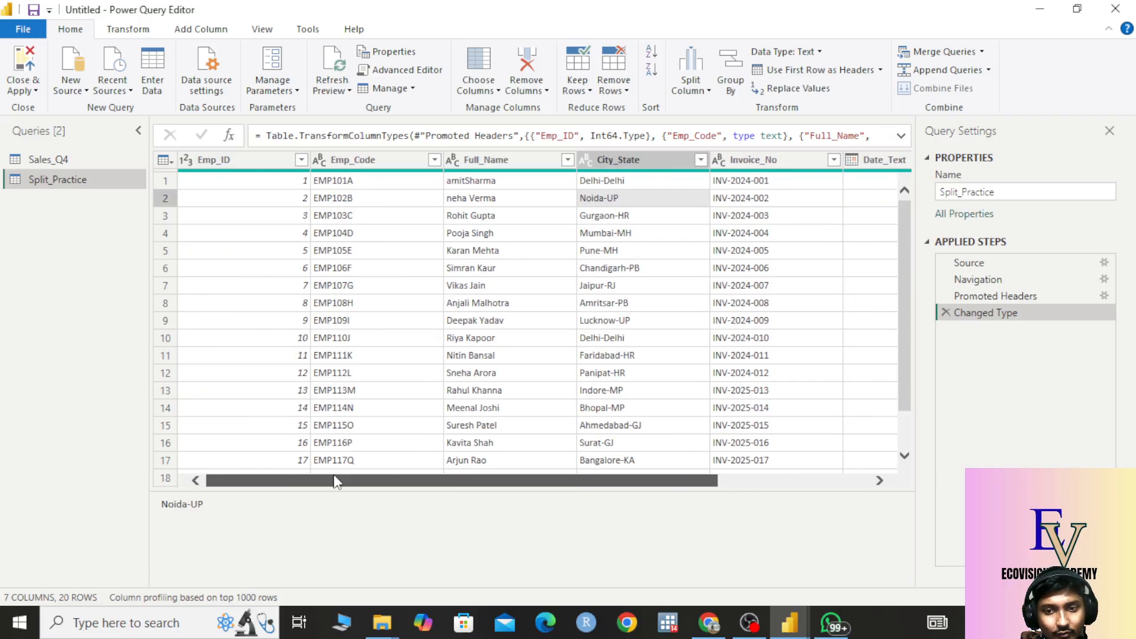
pyautogui.click(355, 159)
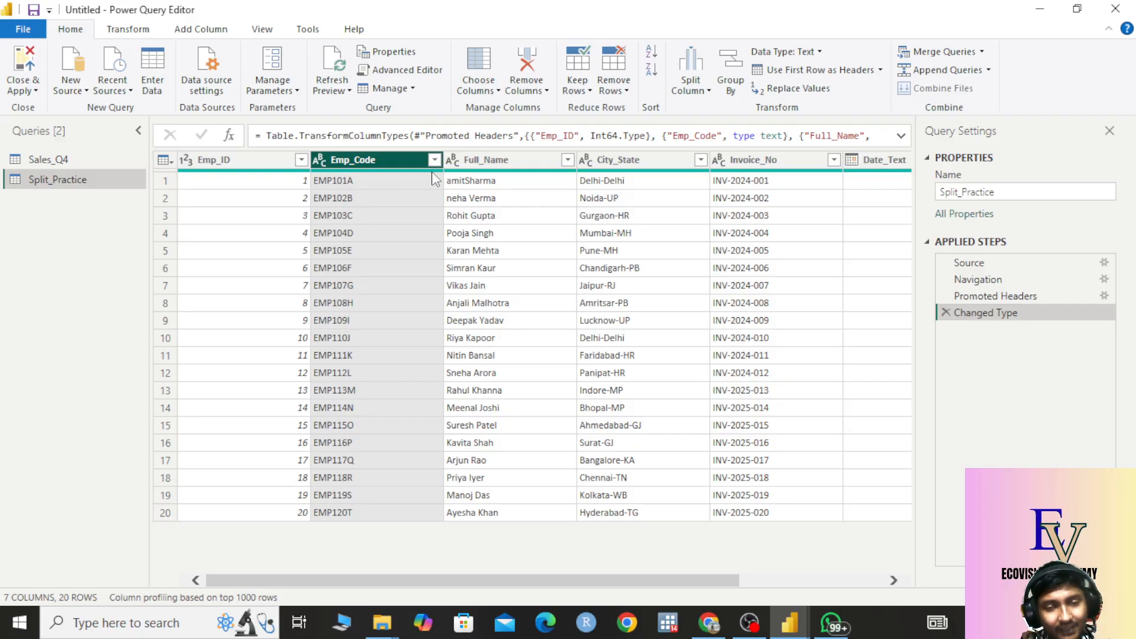
pyautogui.moveTo(436, 178)
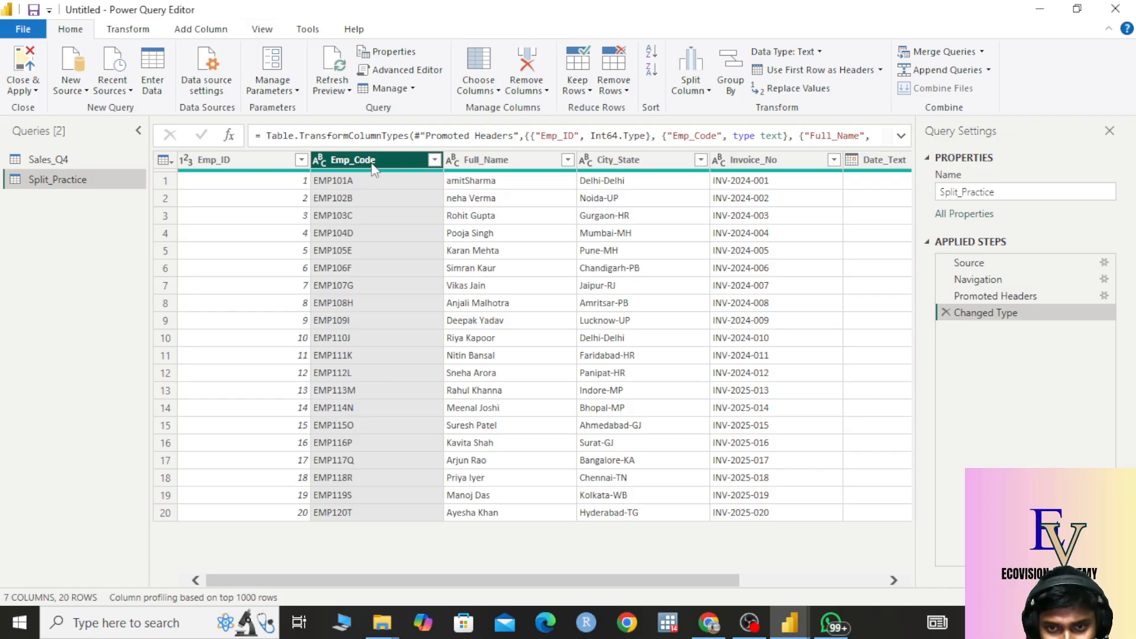
pyautogui.click(697, 90)
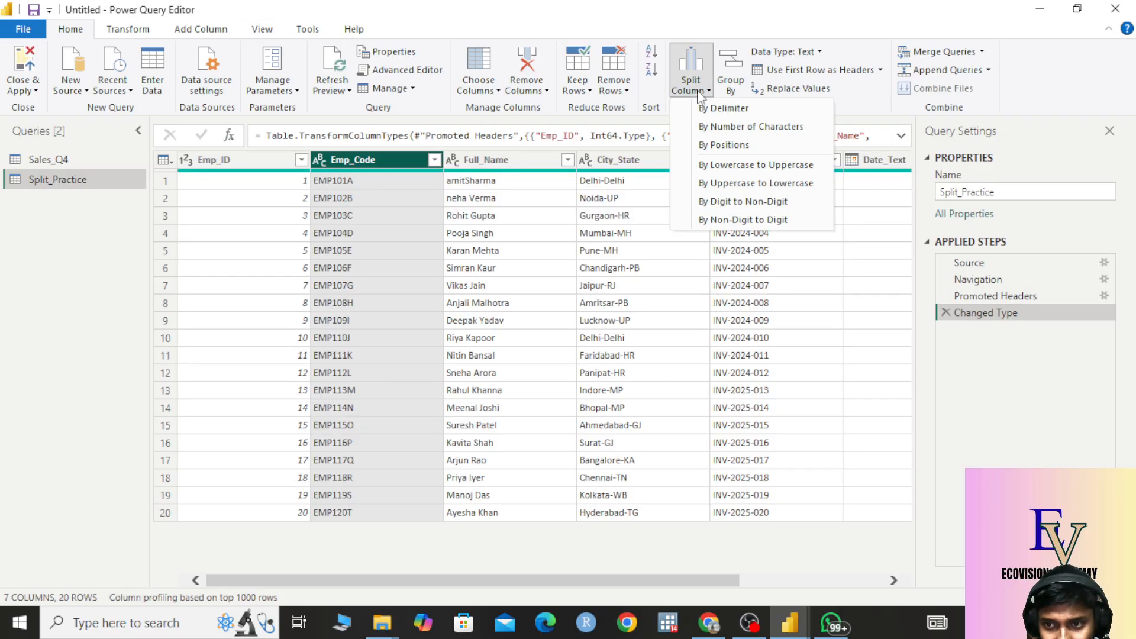
pyautogui.click(735, 127)
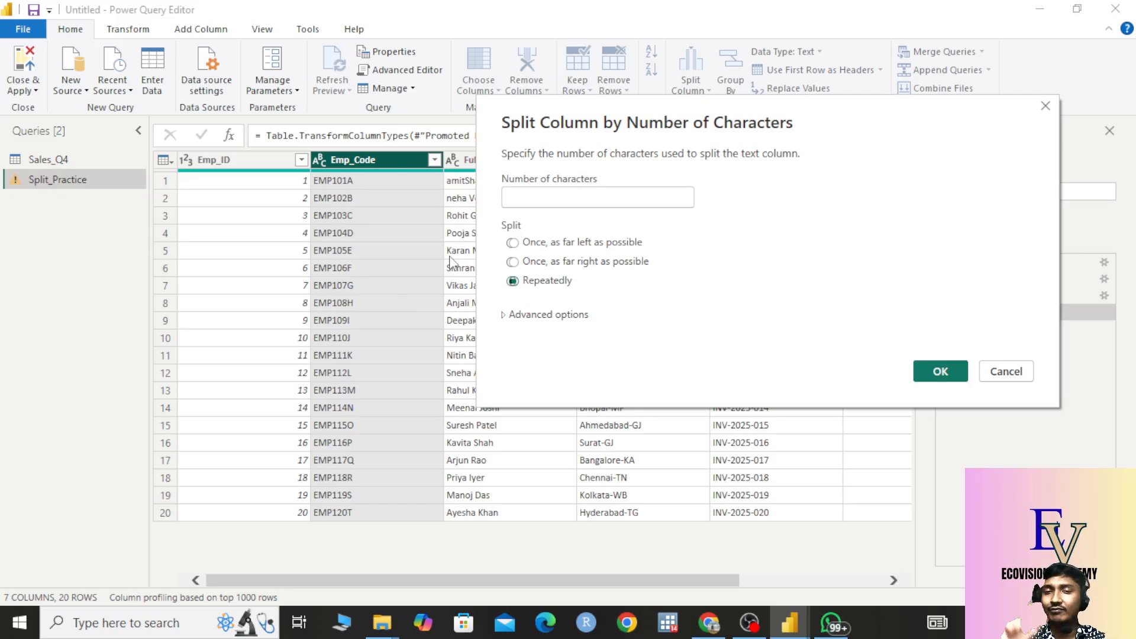
pyautogui.click(600, 194)
pyautogui.write('3')
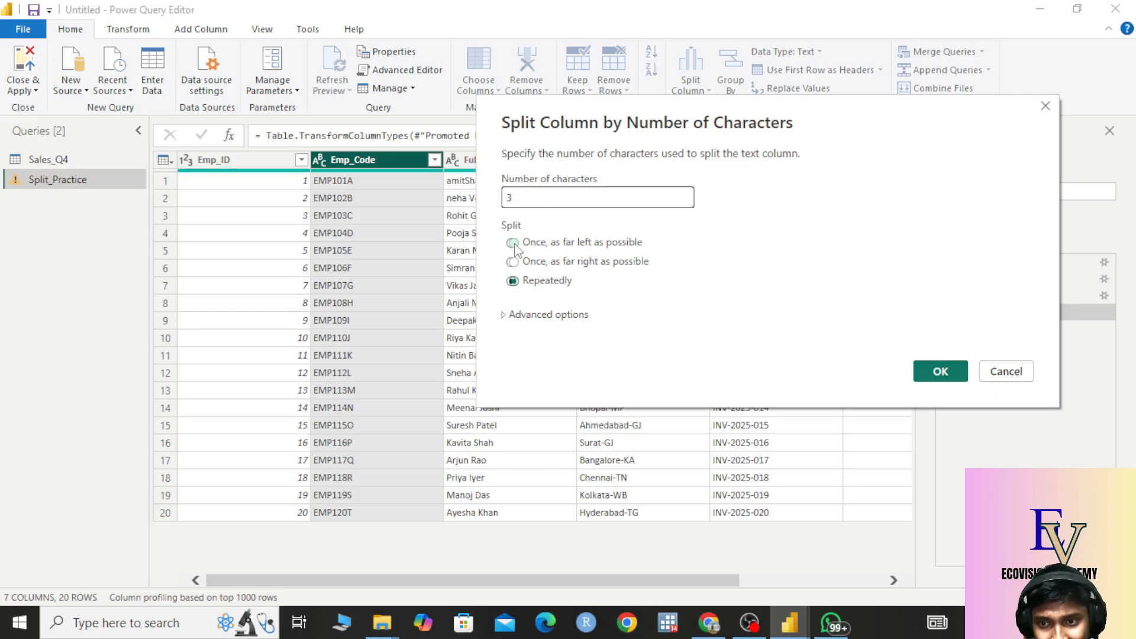
pyautogui.click(607, 244)
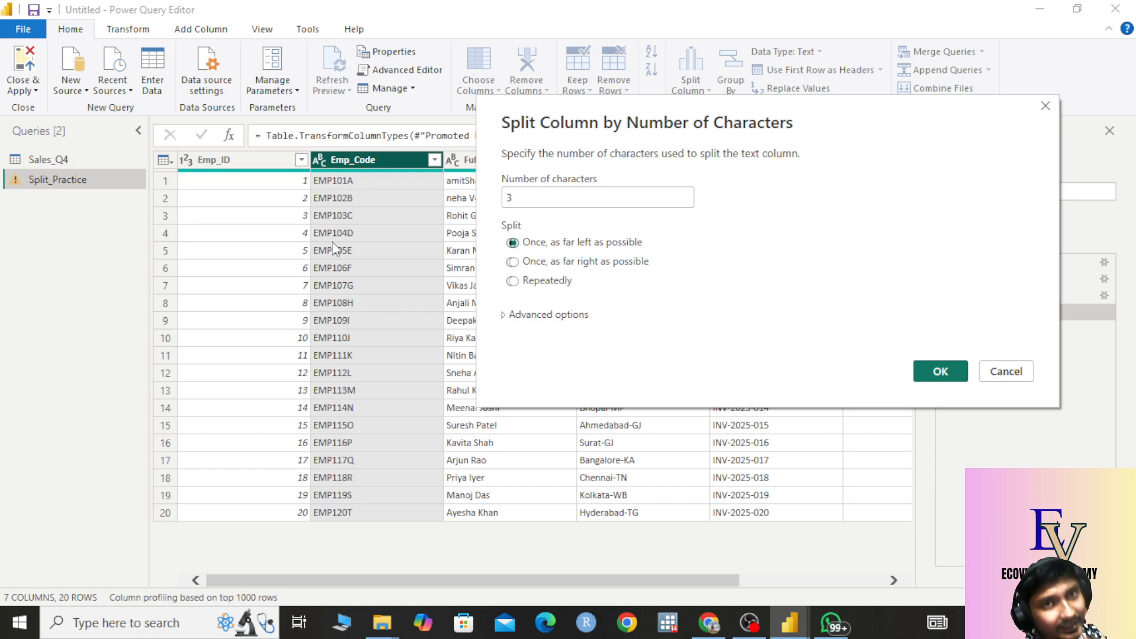
pyautogui.moveTo(521, 198); pyautogui.dragTo(495, 201)
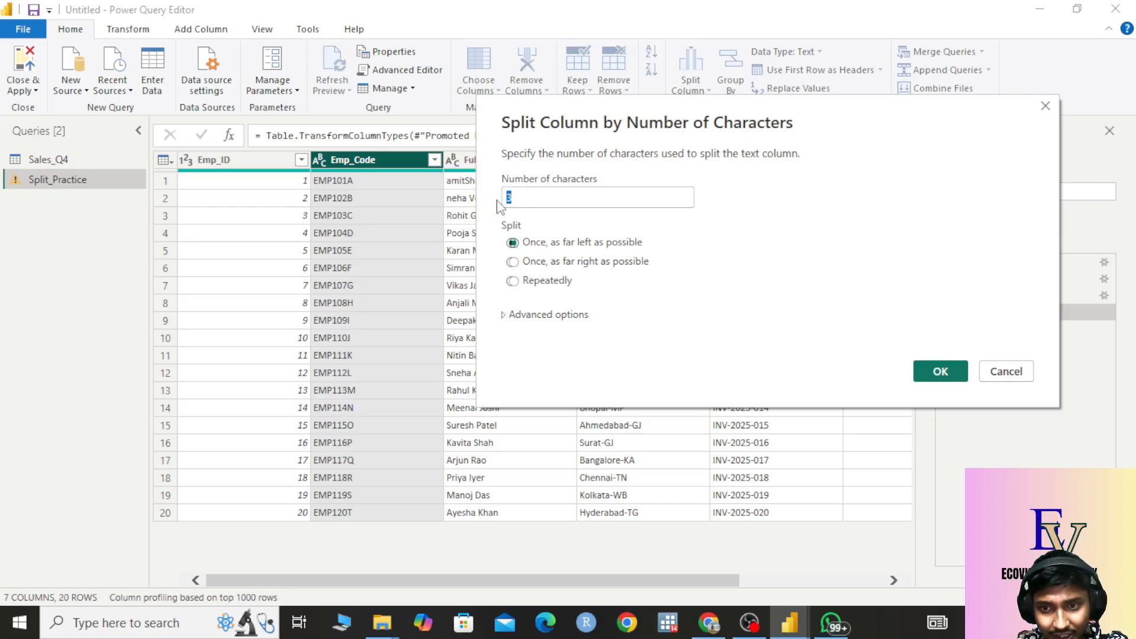
pyautogui.click(705, 387)
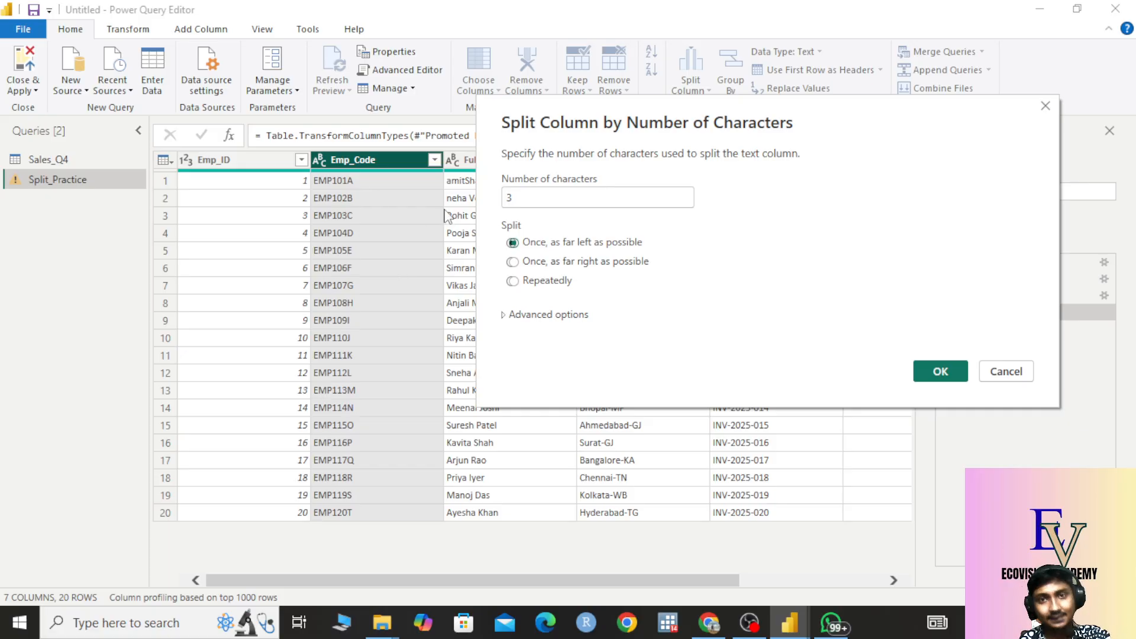
pyautogui.click(940, 371)
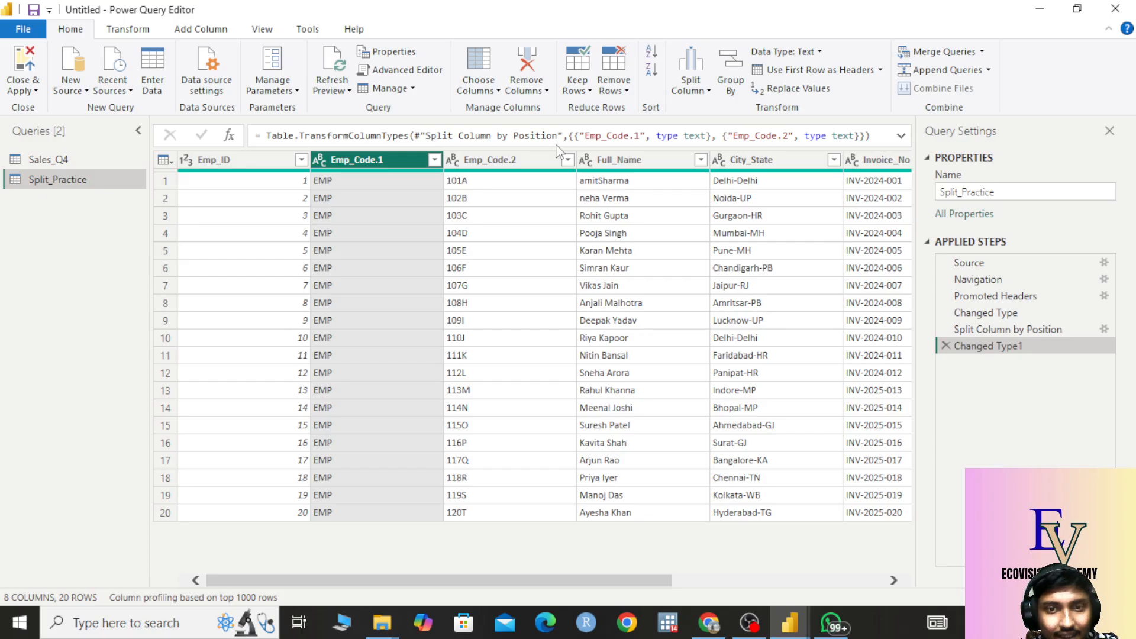
# Step: Inspect the two resulting Emp_Code columns and remove the Changed Type1 and Split Column by Position steps from the query
pyautogui.click(355, 214)
pyautogui.click(358, 162)
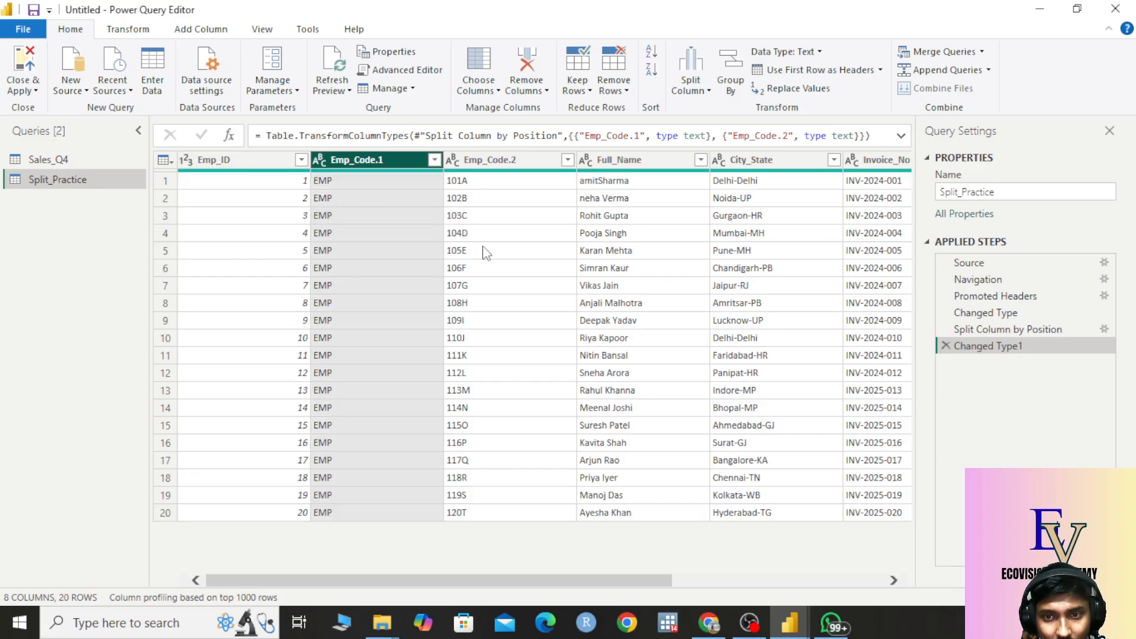
pyautogui.click(493, 155)
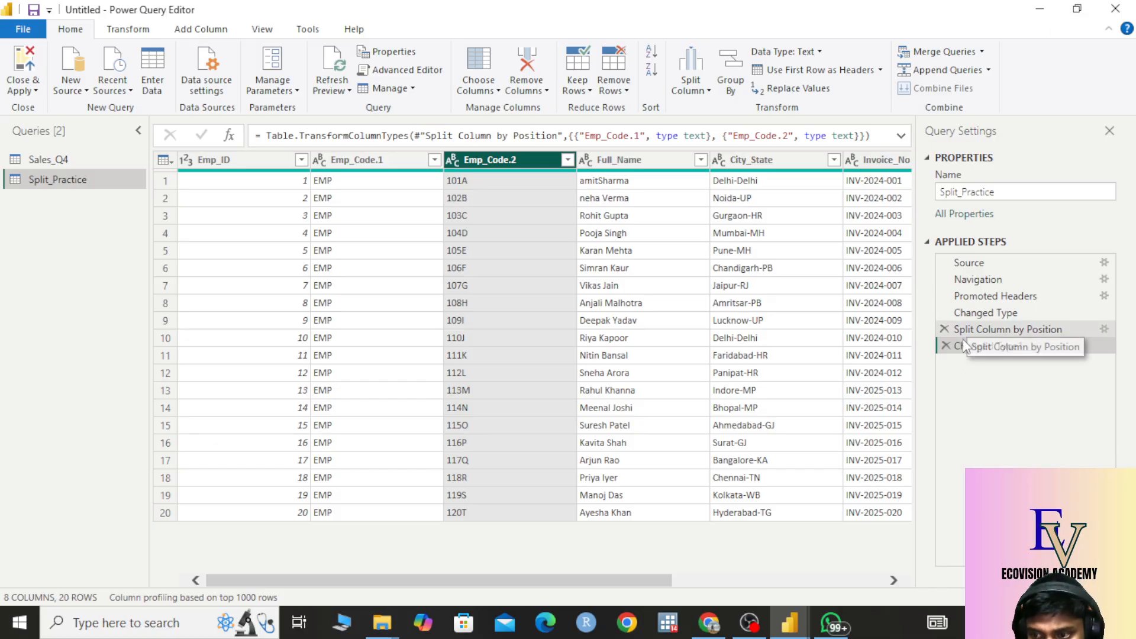
pyautogui.click(946, 347)
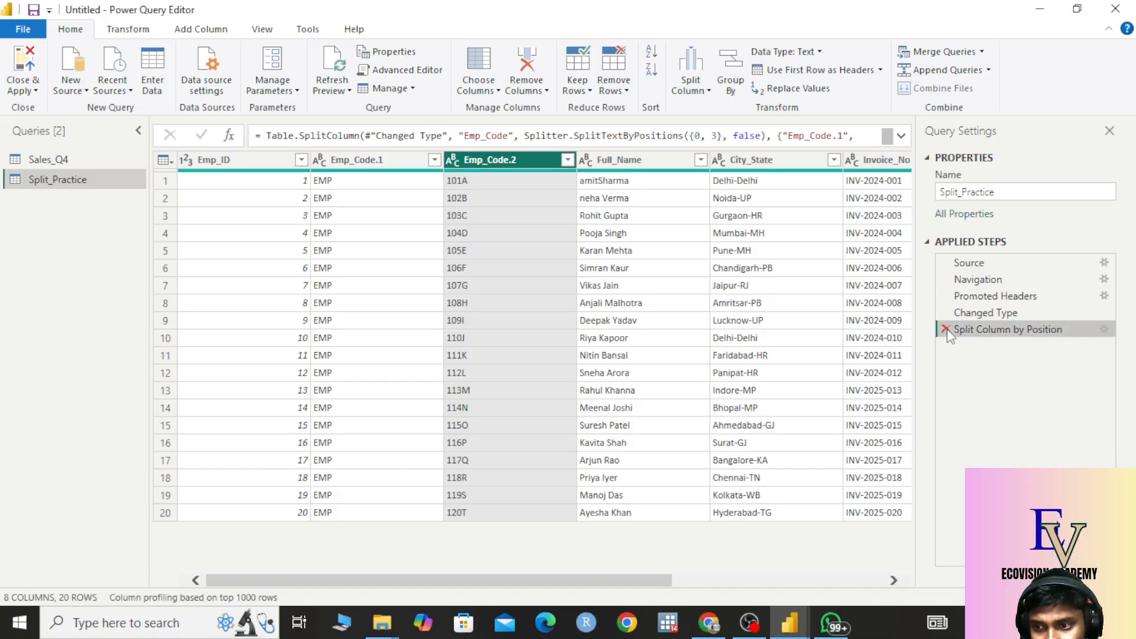
pyautogui.click(946, 330)
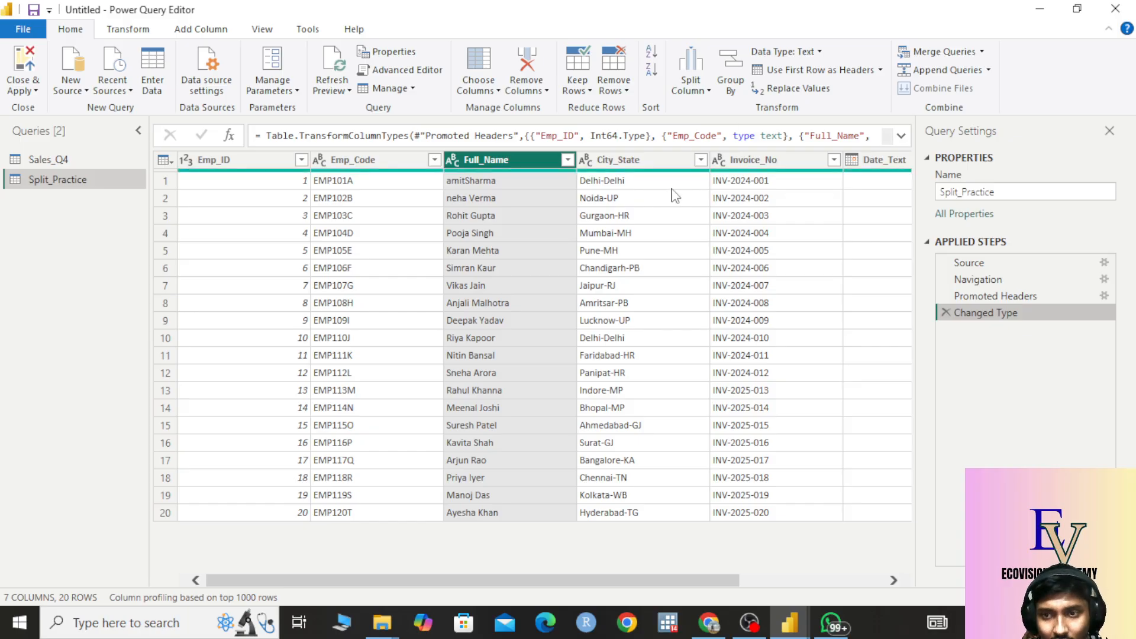
pyautogui.click(705, 88)
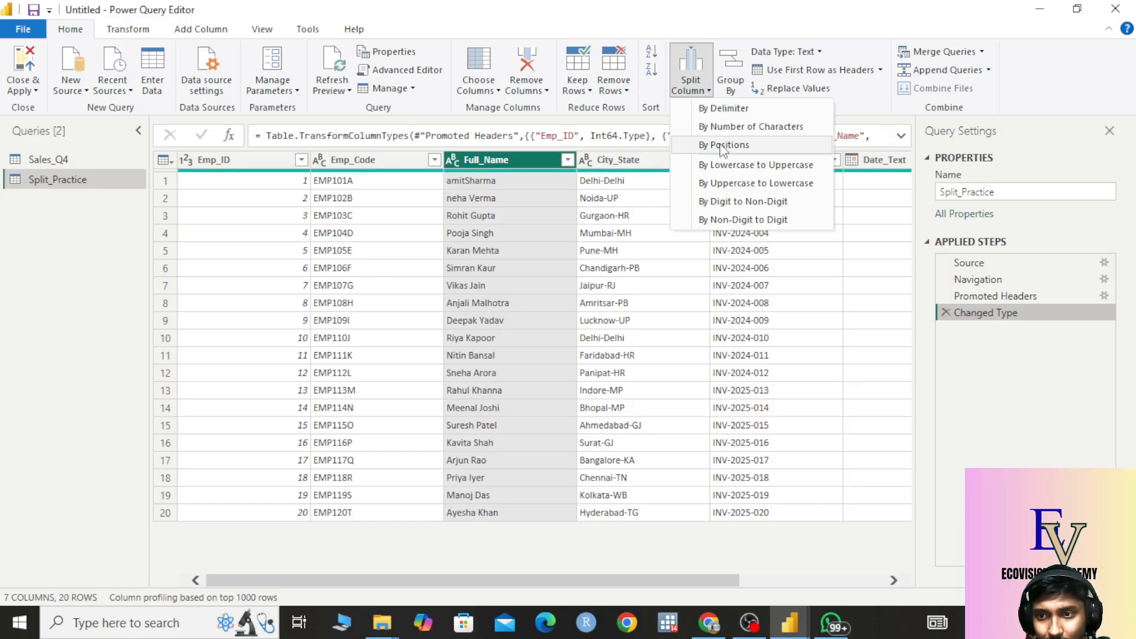
pyautogui.click(723, 147)
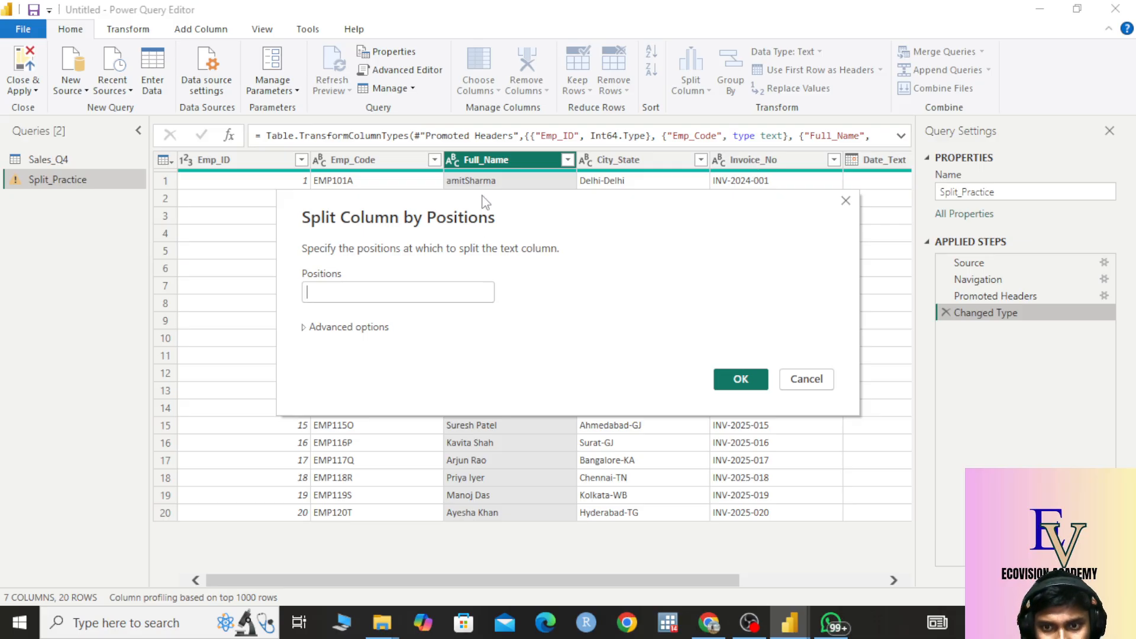
pyautogui.moveTo(485, 203); pyautogui.dragTo(767, 199)
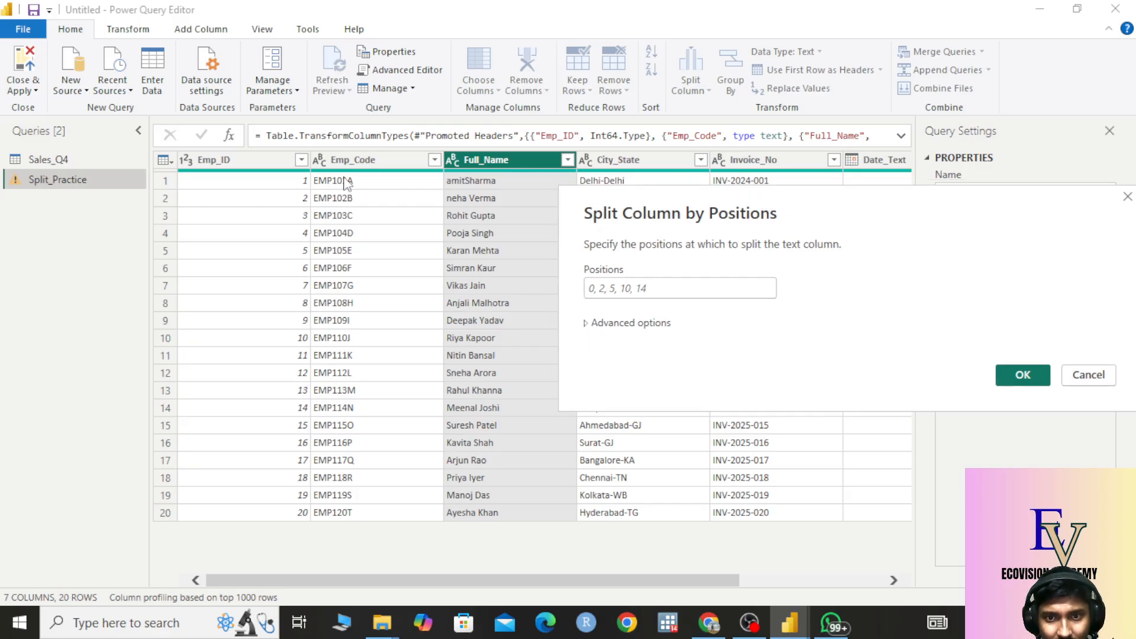
pyautogui.click(1128, 198)
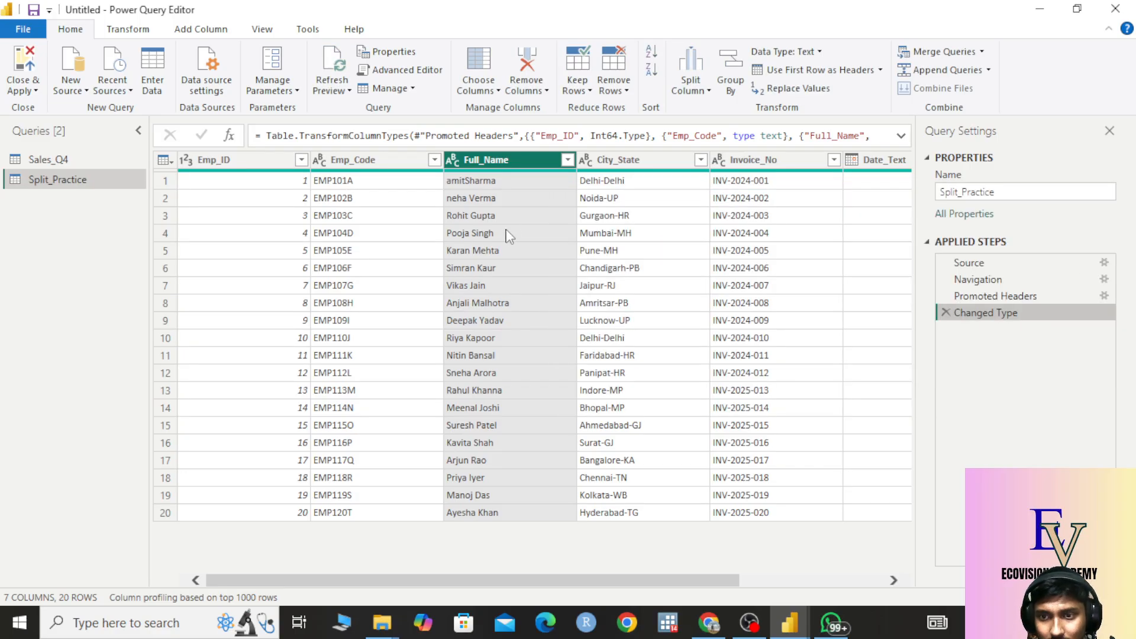
# Step: Split the Emp_Code column at positions 0, 3, and remove that split and its Changed Type1 step from the query
pyautogui.click(629, 234)
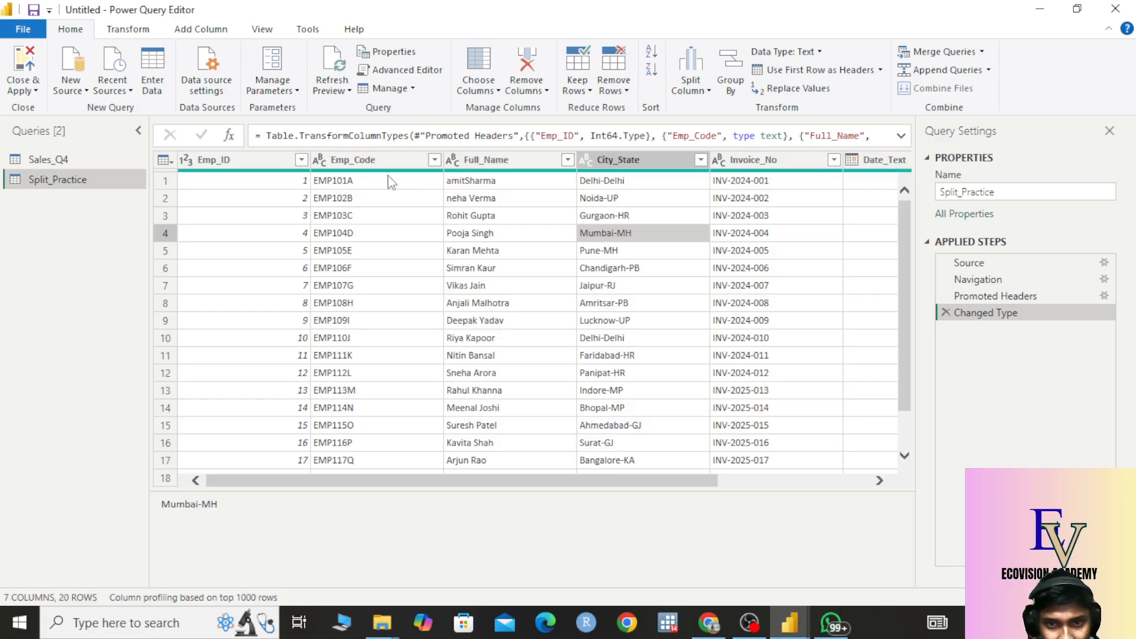
pyautogui.click(369, 178)
pyautogui.click(349, 162)
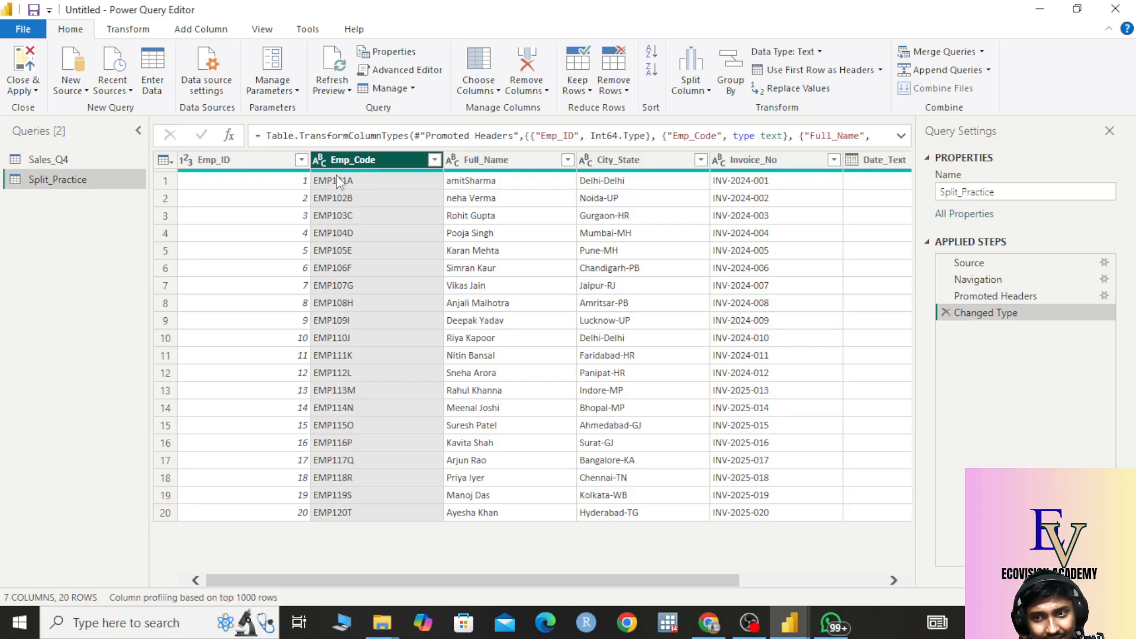
pyautogui.moveTo(500, 583); pyautogui.dragTo(386, 583)
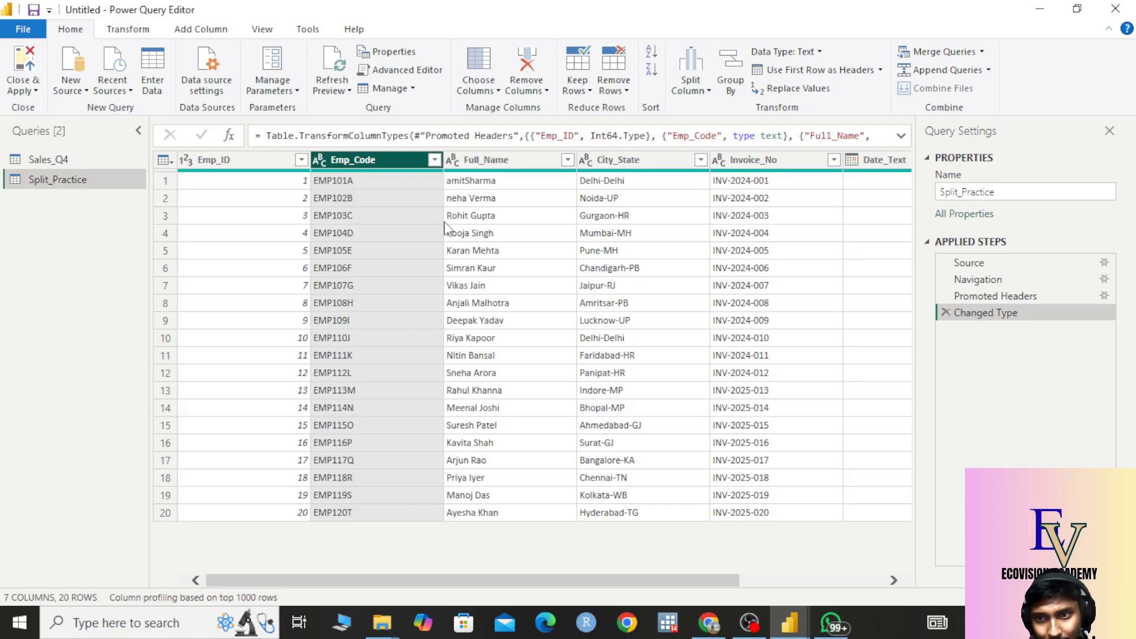
pyautogui.click(690, 83)
pyautogui.click(747, 145)
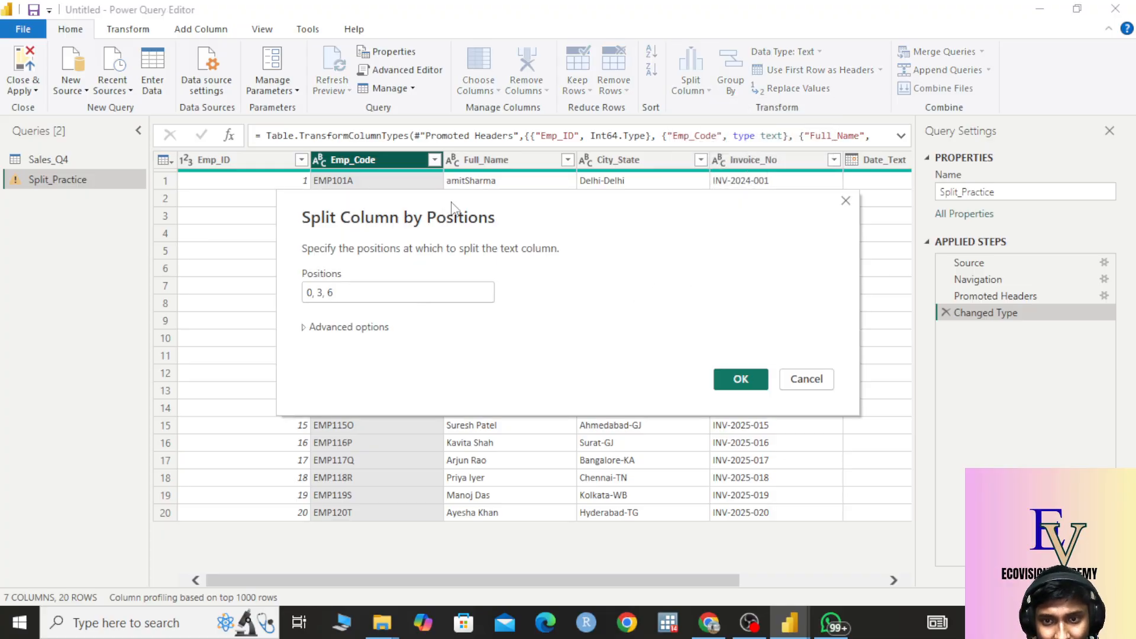
pyautogui.moveTo(444, 206); pyautogui.dragTo(674, 149)
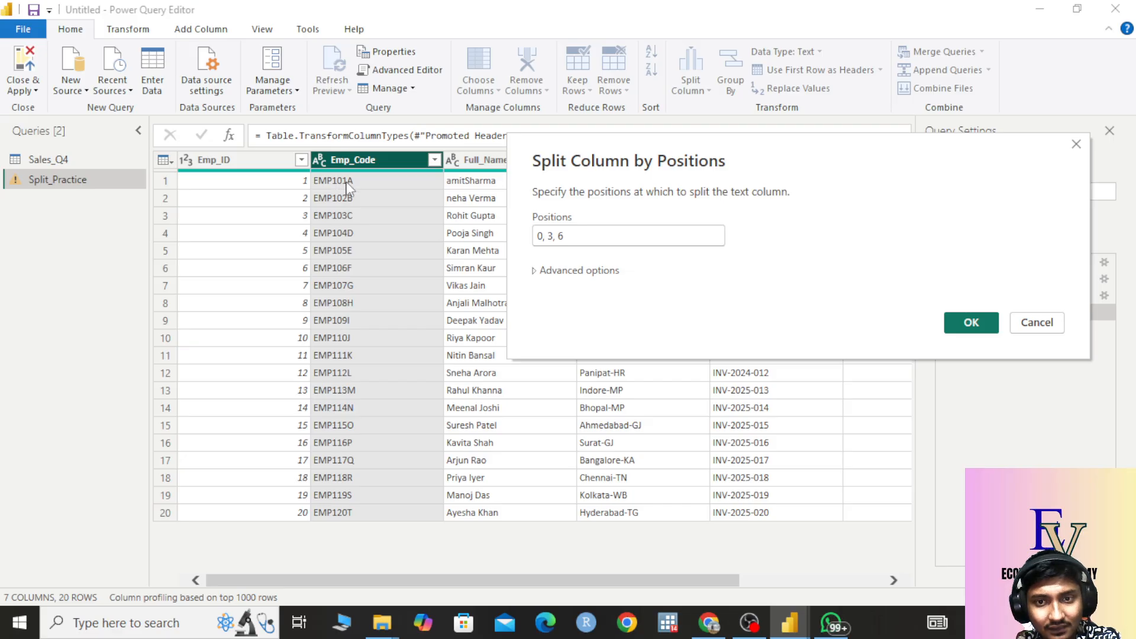
pyautogui.click(596, 231)
pyautogui.press('BackSpace')
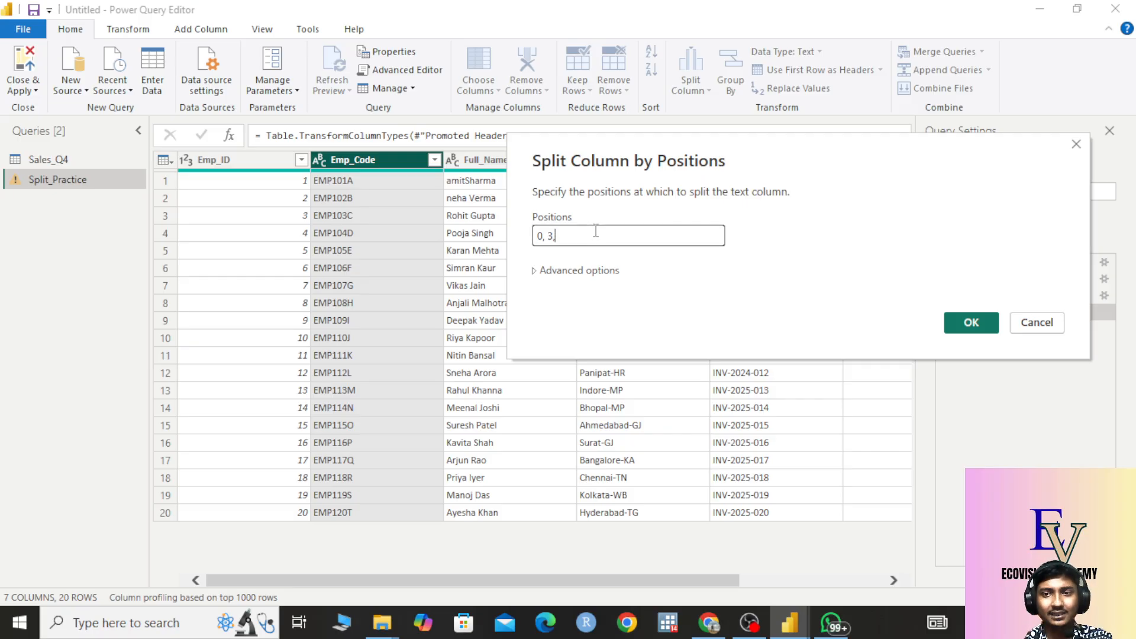
pyautogui.press('BackSpace')
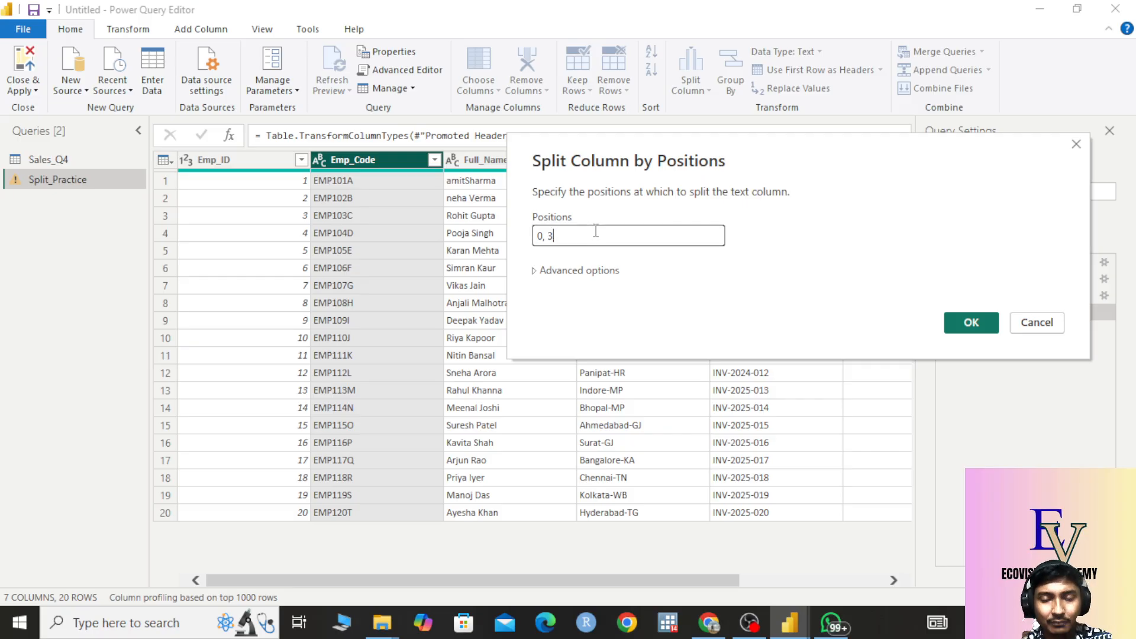
pyautogui.click(966, 320)
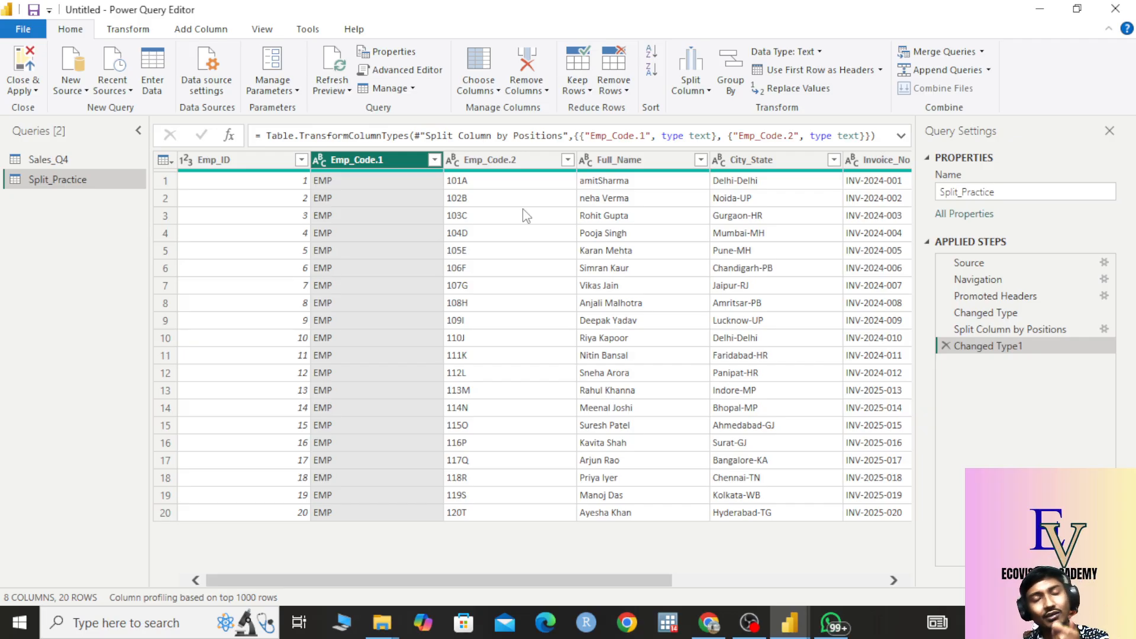
pyautogui.click(946, 346)
pyautogui.click(945, 330)
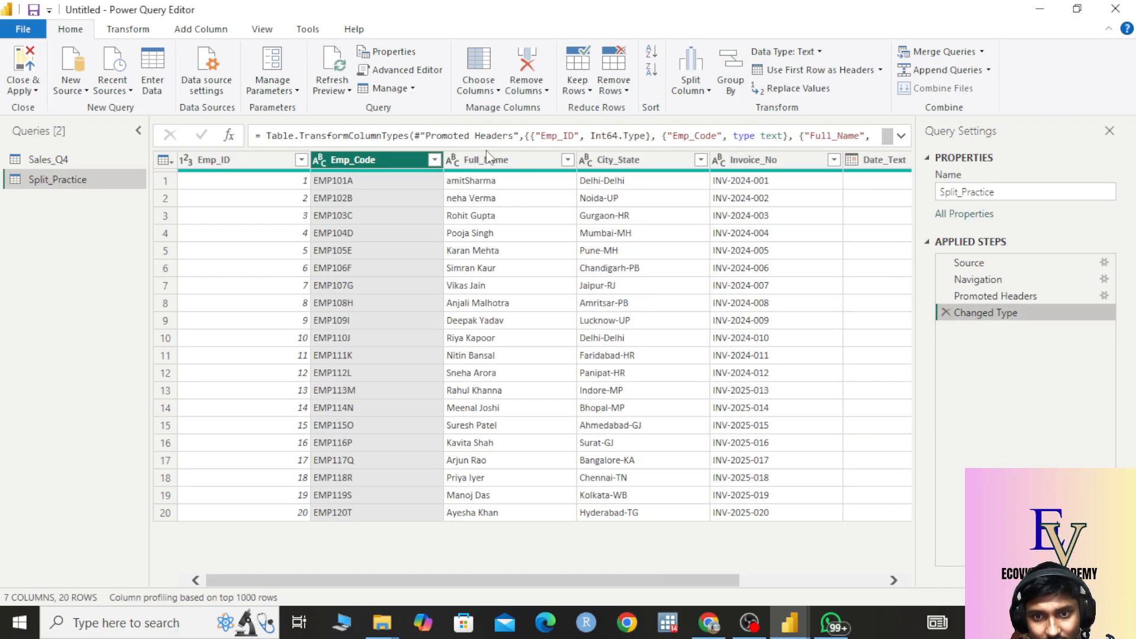
# Step: Split the Emp_Code column by positions, replacing the suggested positions with 0,3
pyautogui.click(704, 101)
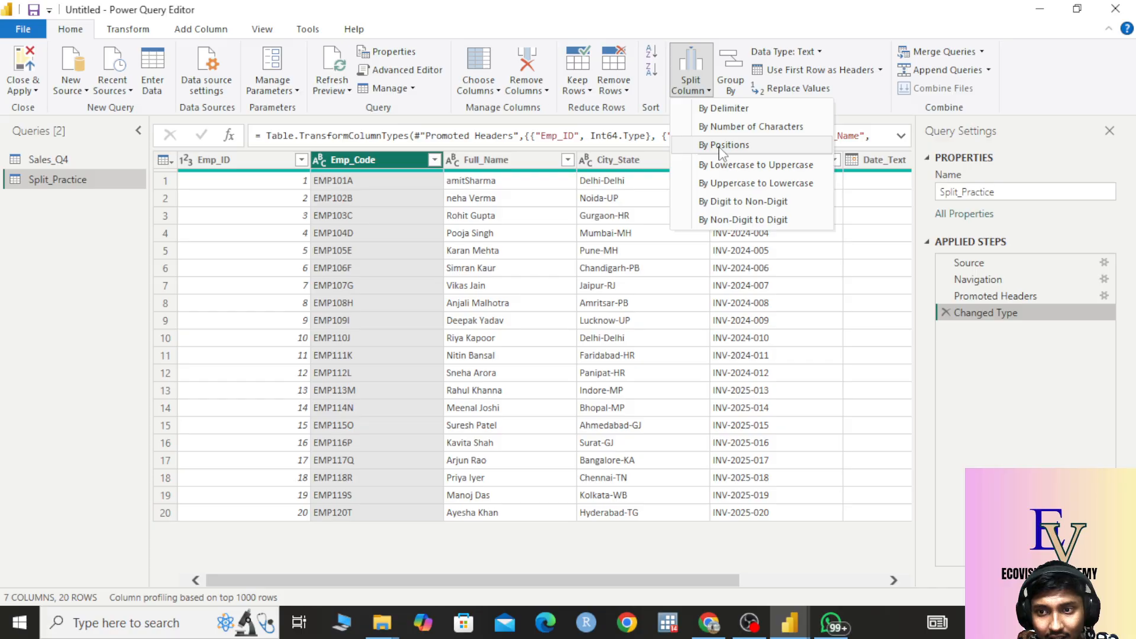
pyautogui.click(723, 142)
pyautogui.click(397, 294)
pyautogui.press('BackSpace')
pyautogui.press('BackSpace')
pyautogui.press('BackSpace')
pyautogui.press('BackSpace')
pyautogui.press('BackSpace')
pyautogui.press('BackSpace')
pyautogui.press('BackSpace')
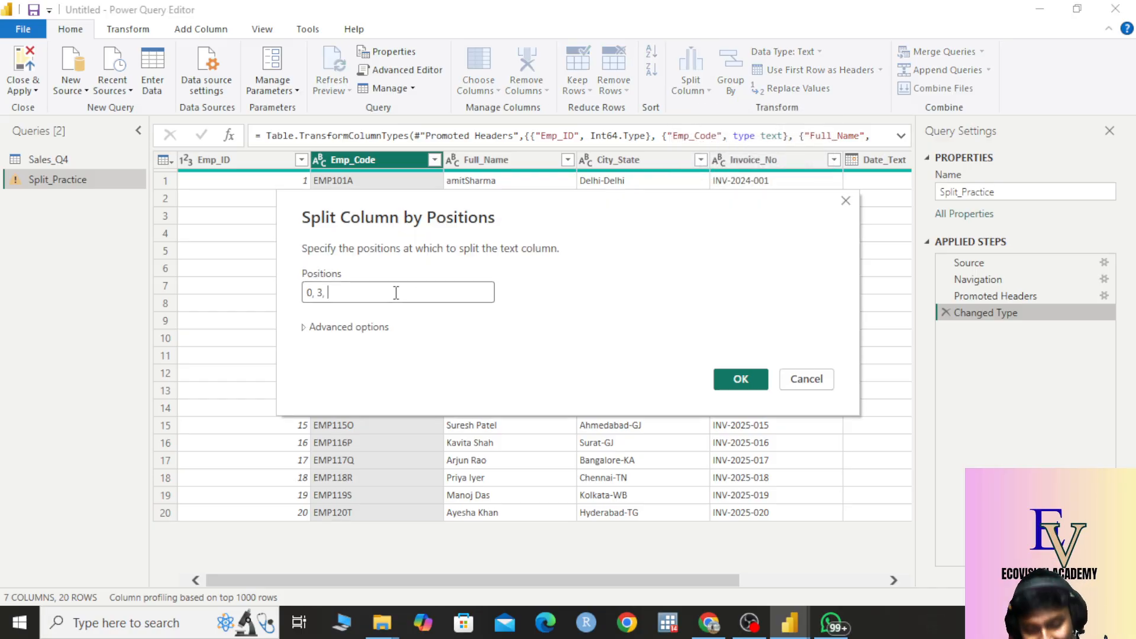
pyautogui.write('0')
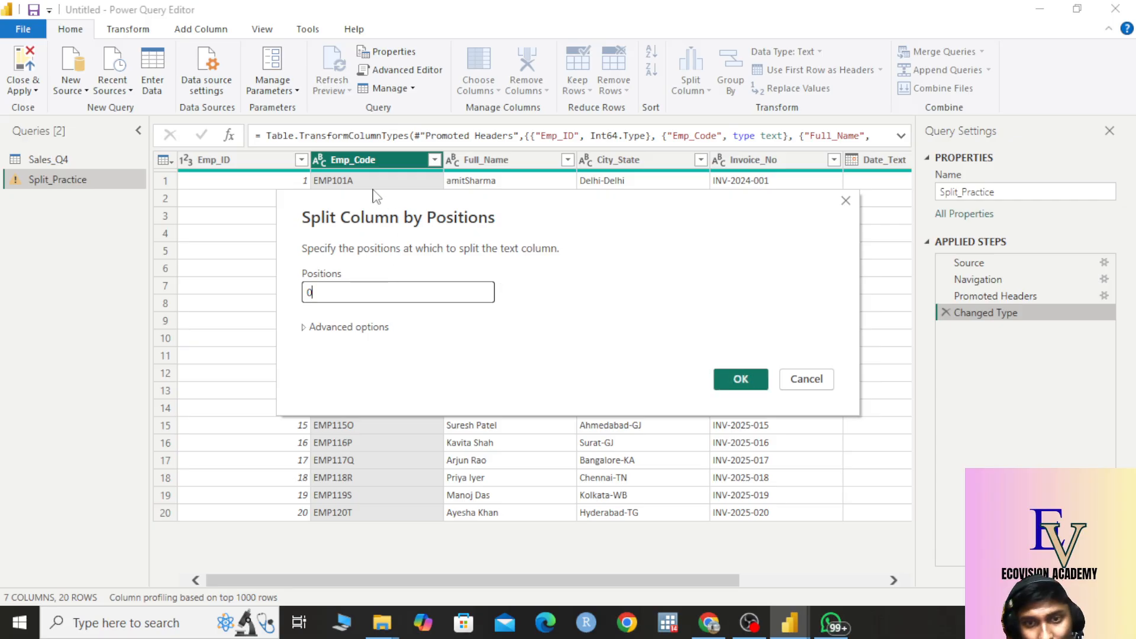
pyautogui.moveTo(377, 197); pyautogui.dragTo(643, 149)
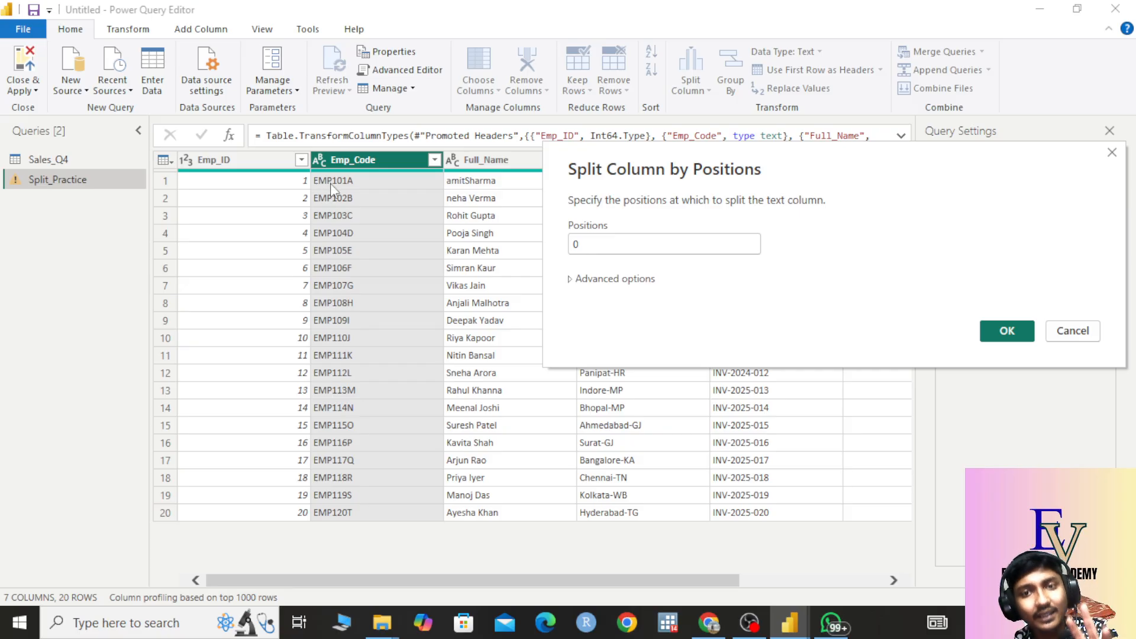
pyautogui.click(590, 239)
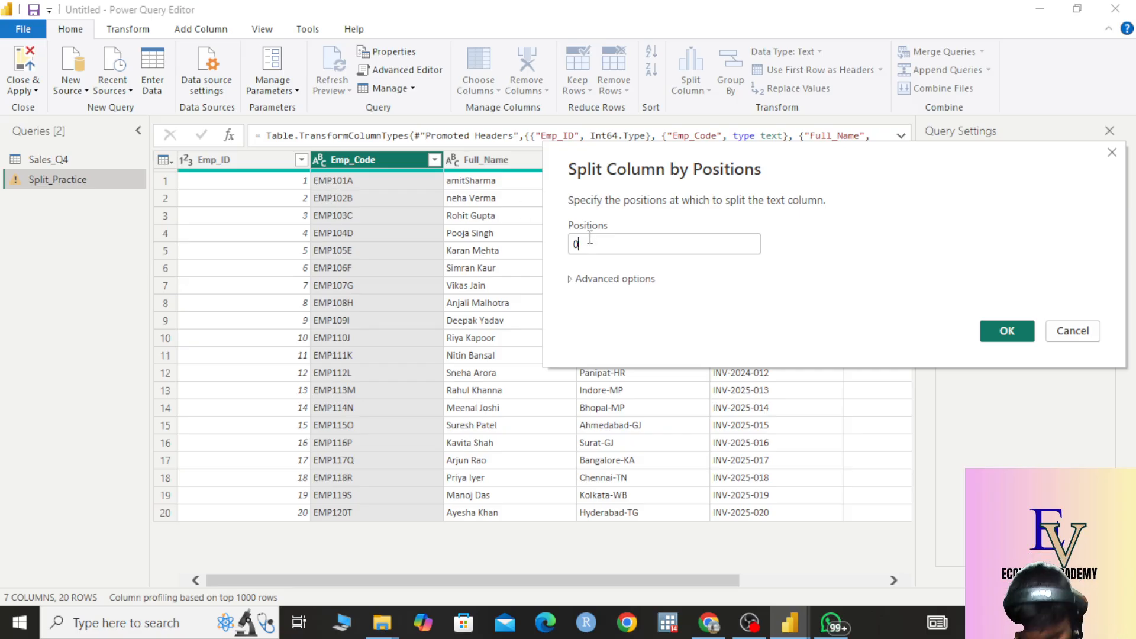
pyautogui.write(',3')
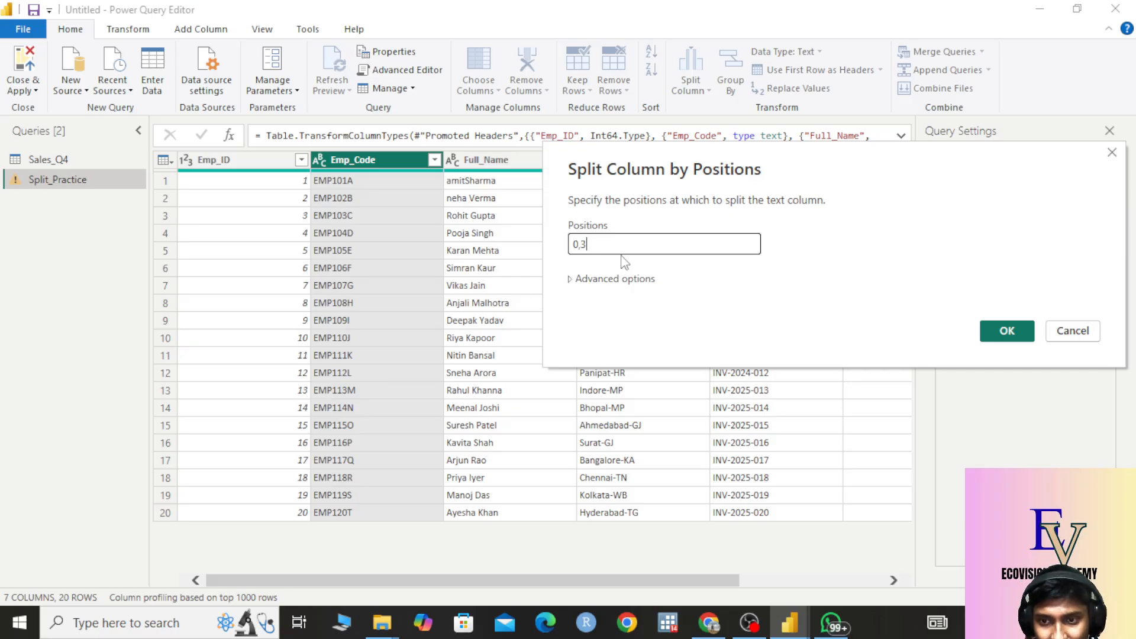
pyautogui.click(1007, 330)
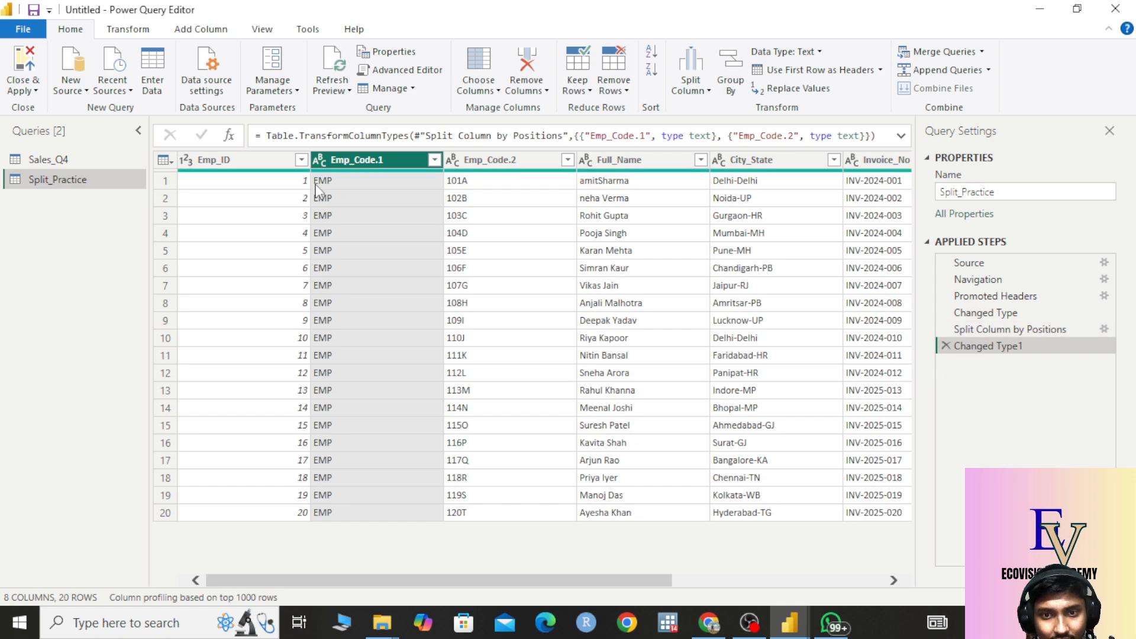
# Step: Check the first values of the two split Emp_Code columns and remove the Changed Type1 and Split Column by Positions steps
pyautogui.click(334, 182)
pyautogui.click(484, 179)
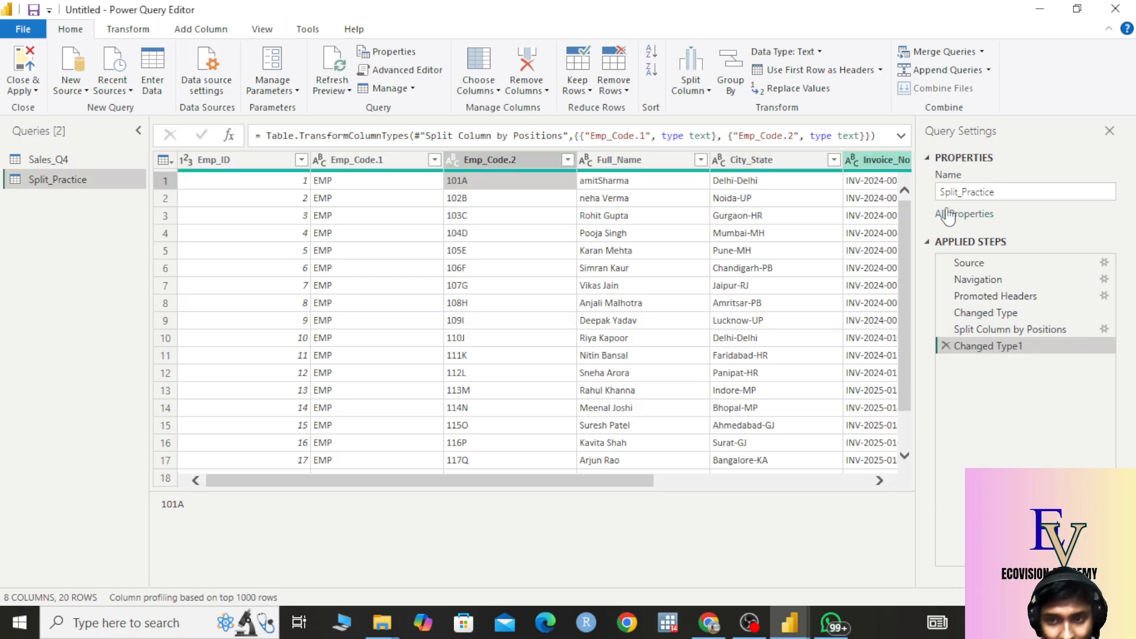
pyautogui.click(945, 346)
pyautogui.click(946, 329)
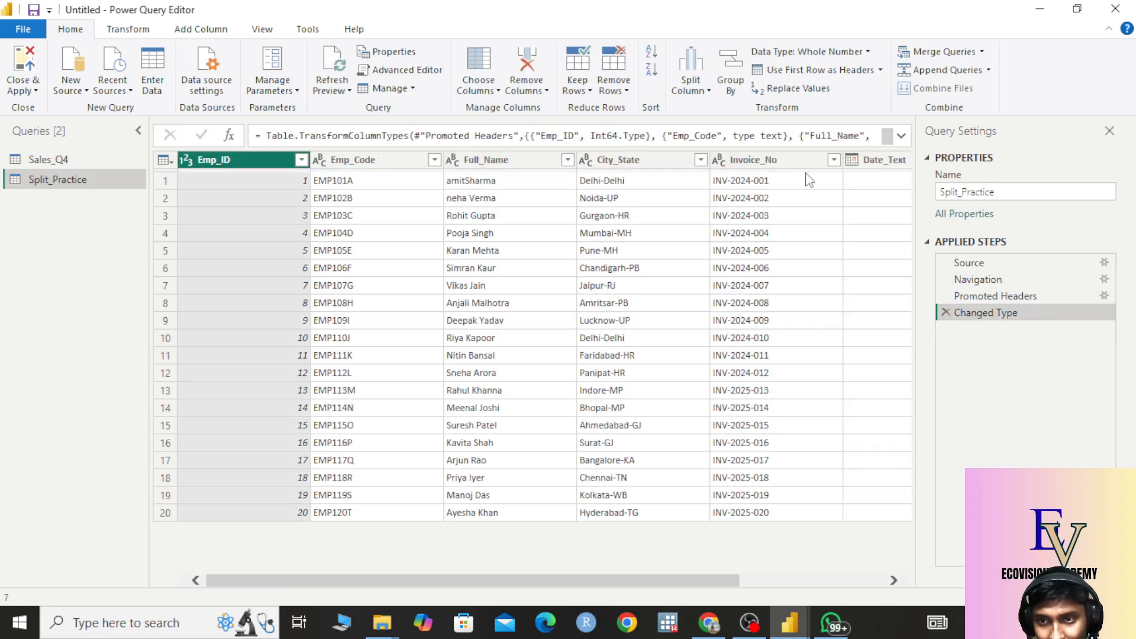
# Step: Split the Emp_Code column at each transition from non-digit to digit
pyautogui.click(691, 86)
pyautogui.click(414, 163)
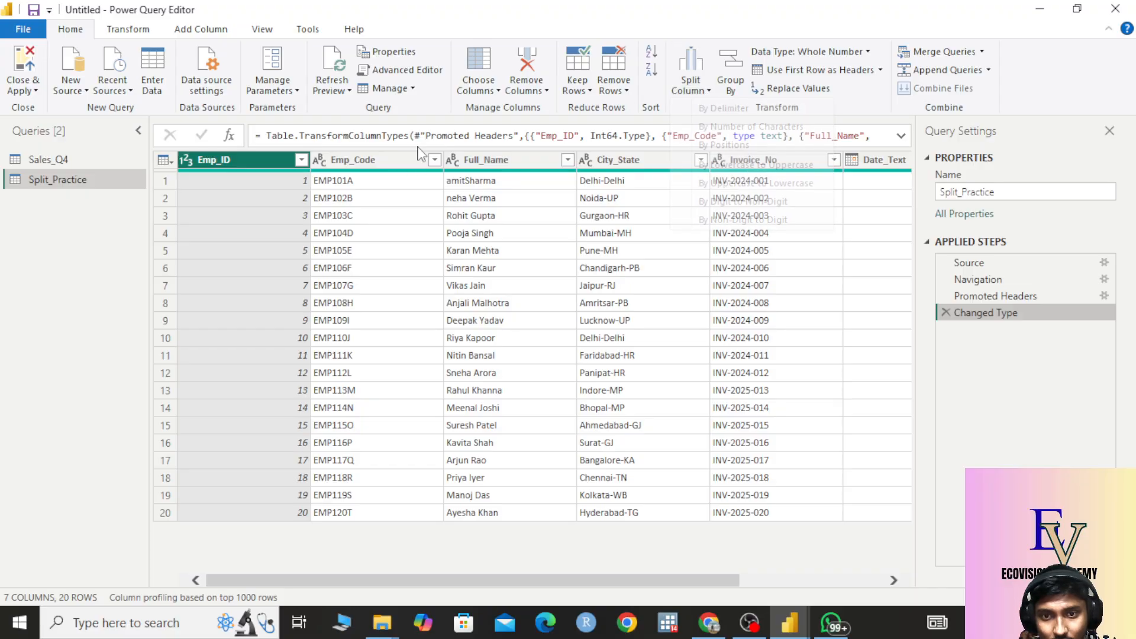
pyautogui.click(415, 162)
pyautogui.click(695, 94)
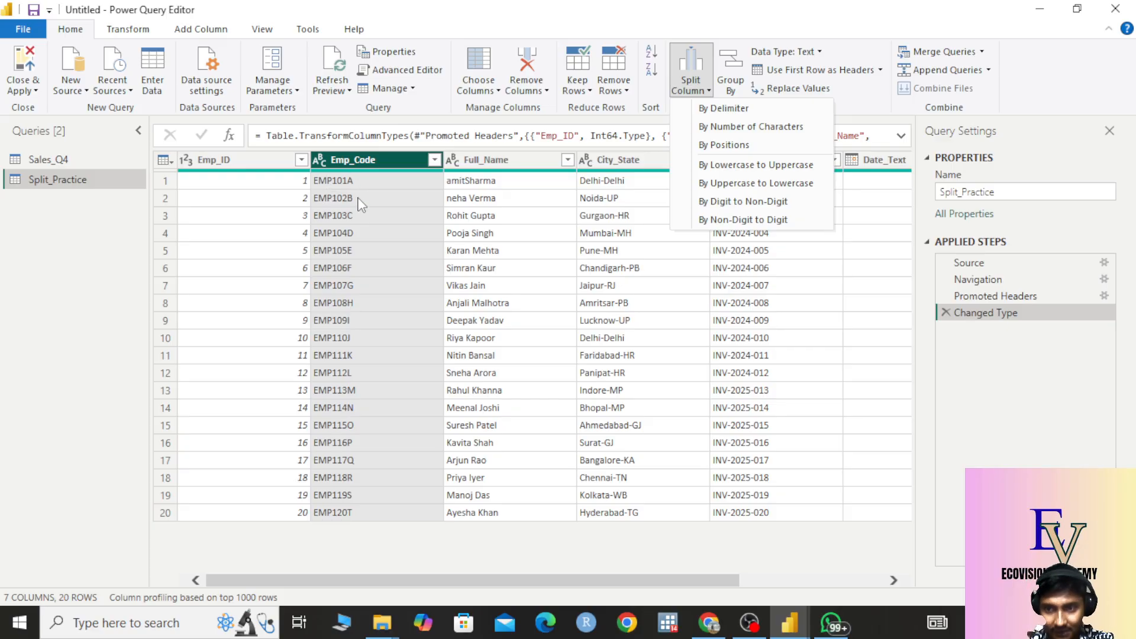
pyautogui.click(742, 219)
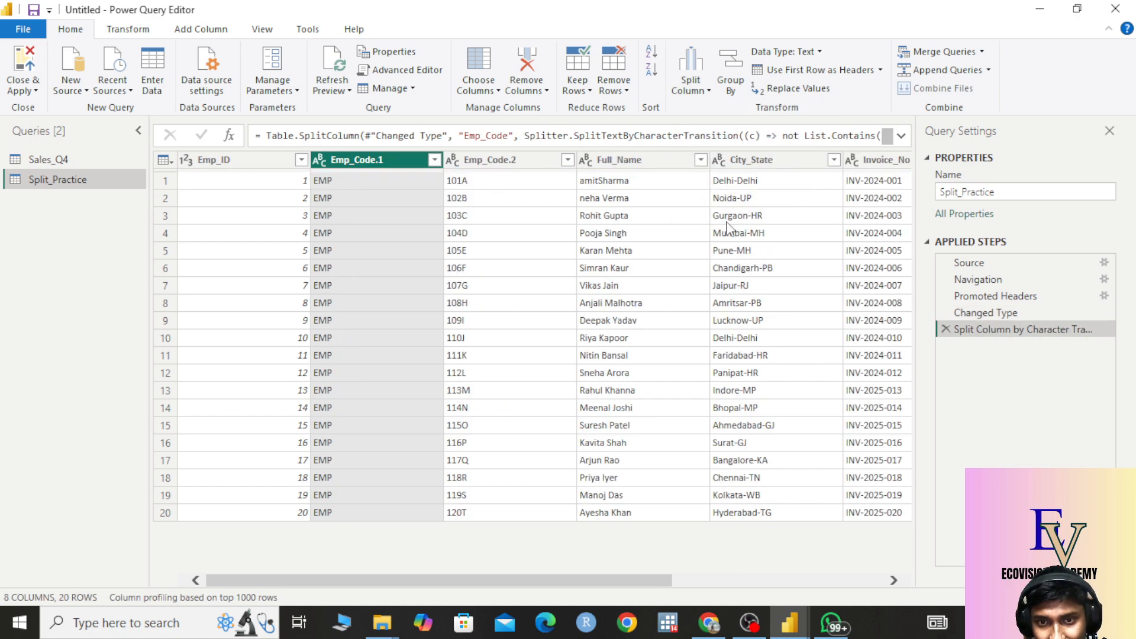
# Step: Check the split Emp_Code values, and remove the Split Column by Character Transition and Changed Type steps from the query
pyautogui.click(354, 213)
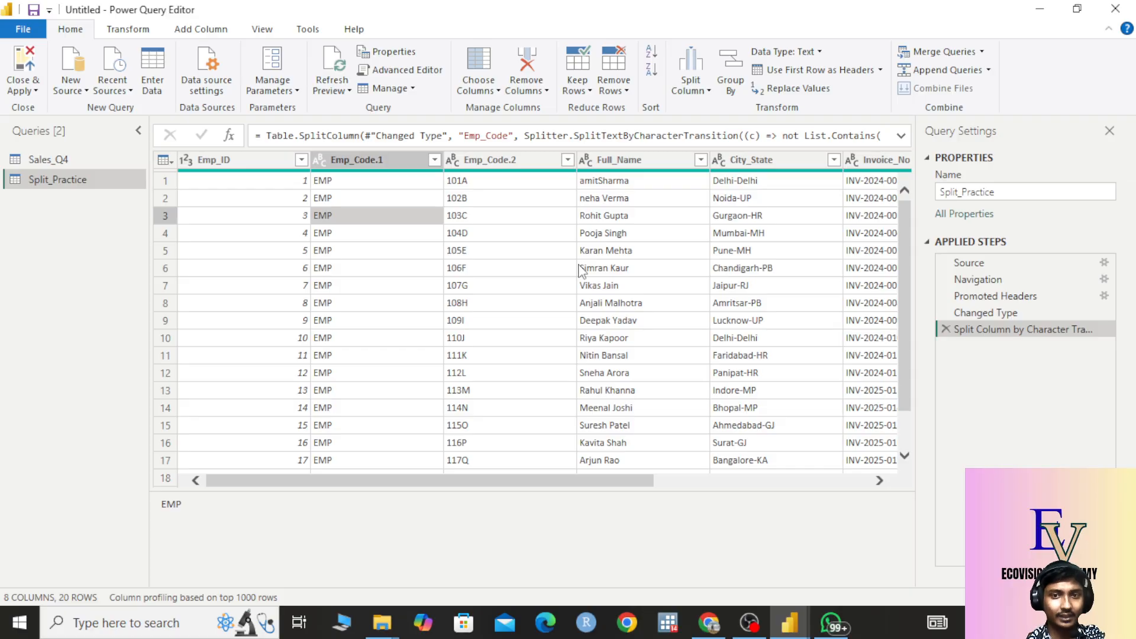
pyautogui.click(330, 182)
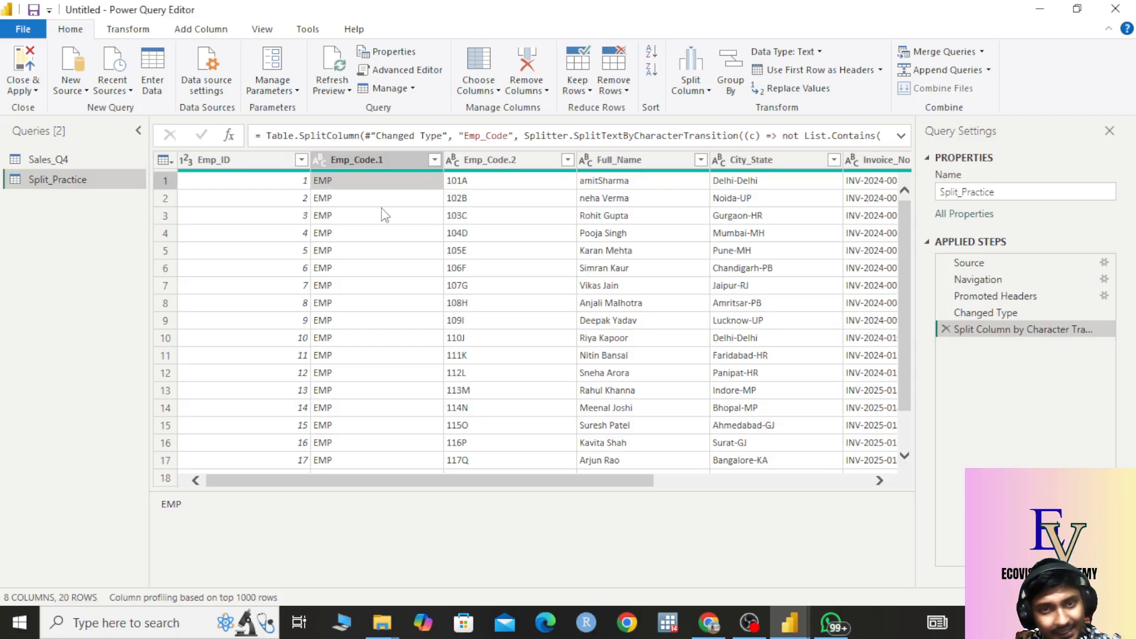
pyautogui.click(505, 181)
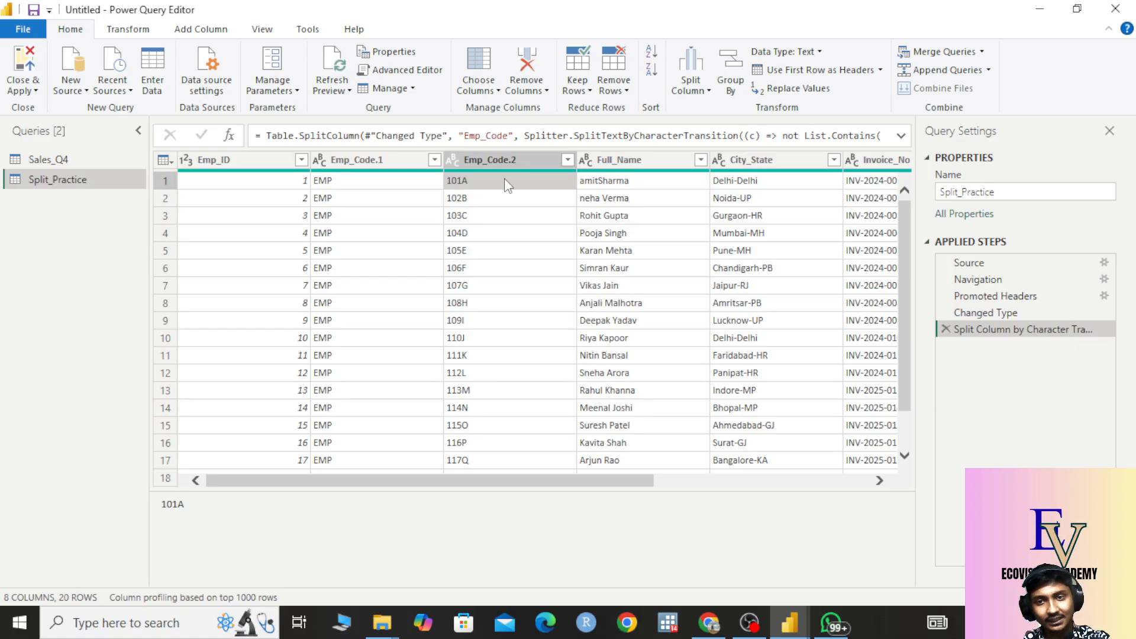
pyautogui.click(945, 329)
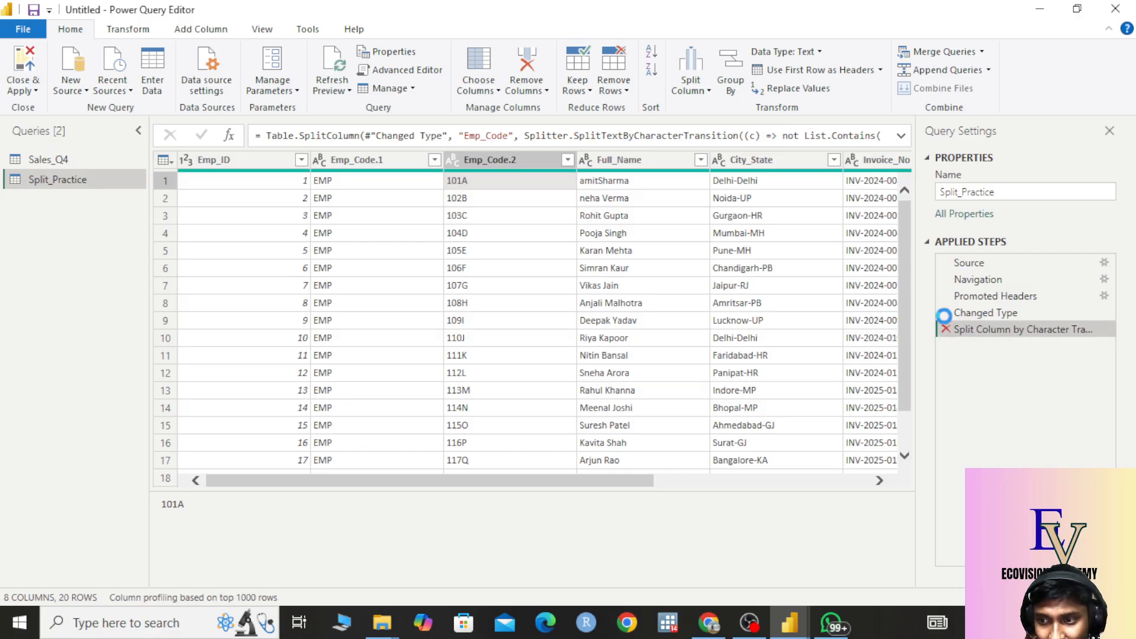
pyautogui.click(946, 312)
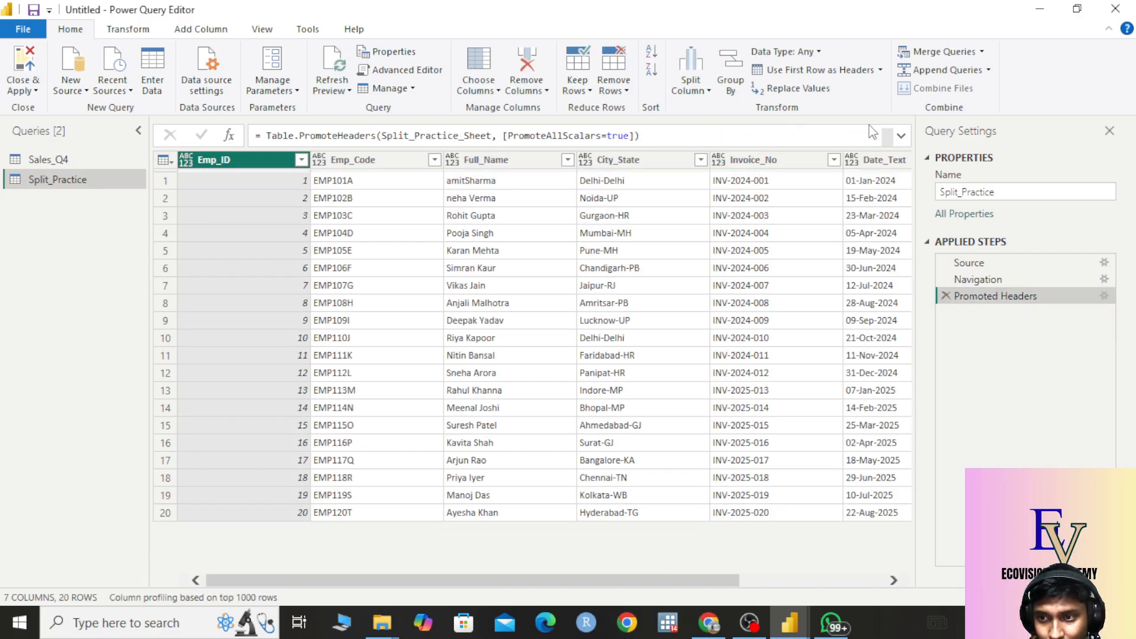
# Step: Examine the City_State and Invoice_No values against the available column split methods
pyautogui.click(707, 86)
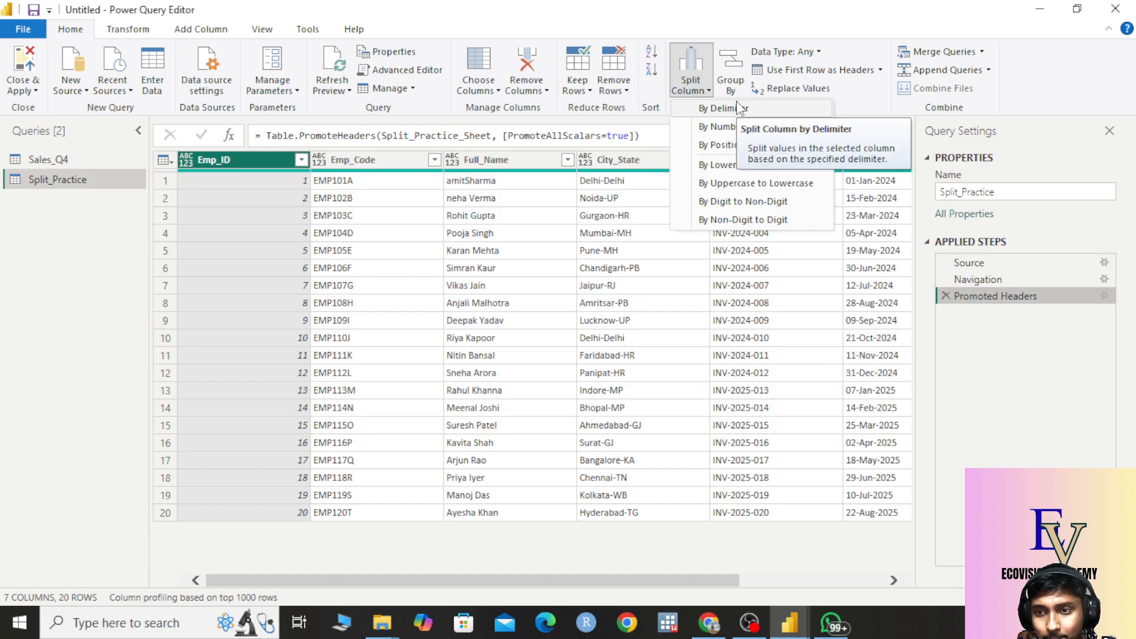
pyautogui.click(657, 465)
pyautogui.moveTo(497, 583); pyautogui.dragTo(643, 583)
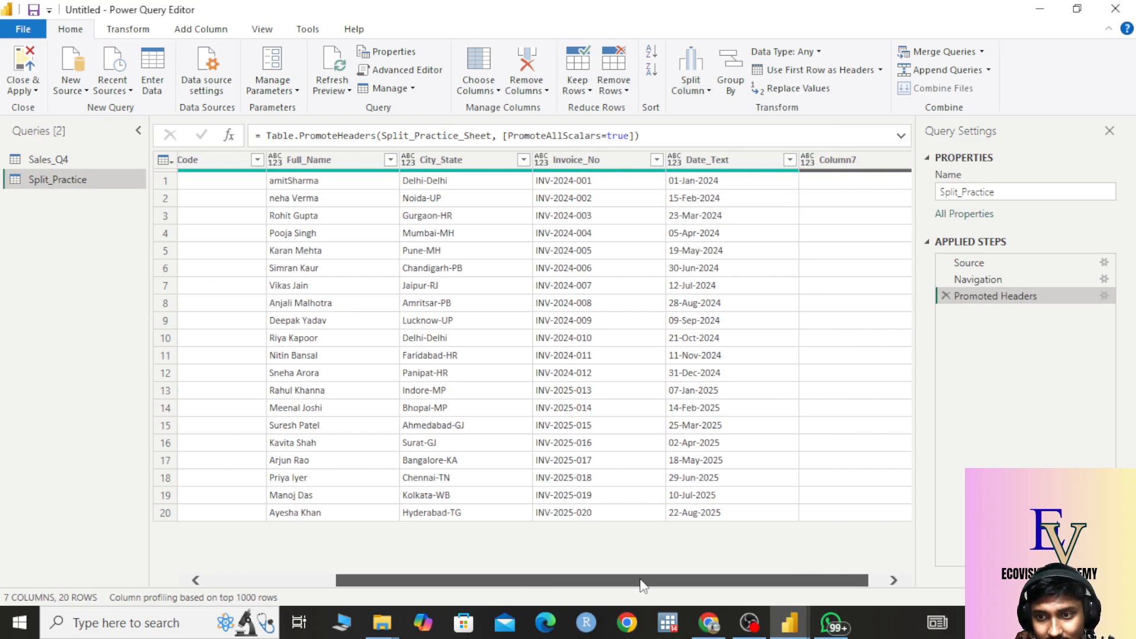
pyautogui.click(432, 184)
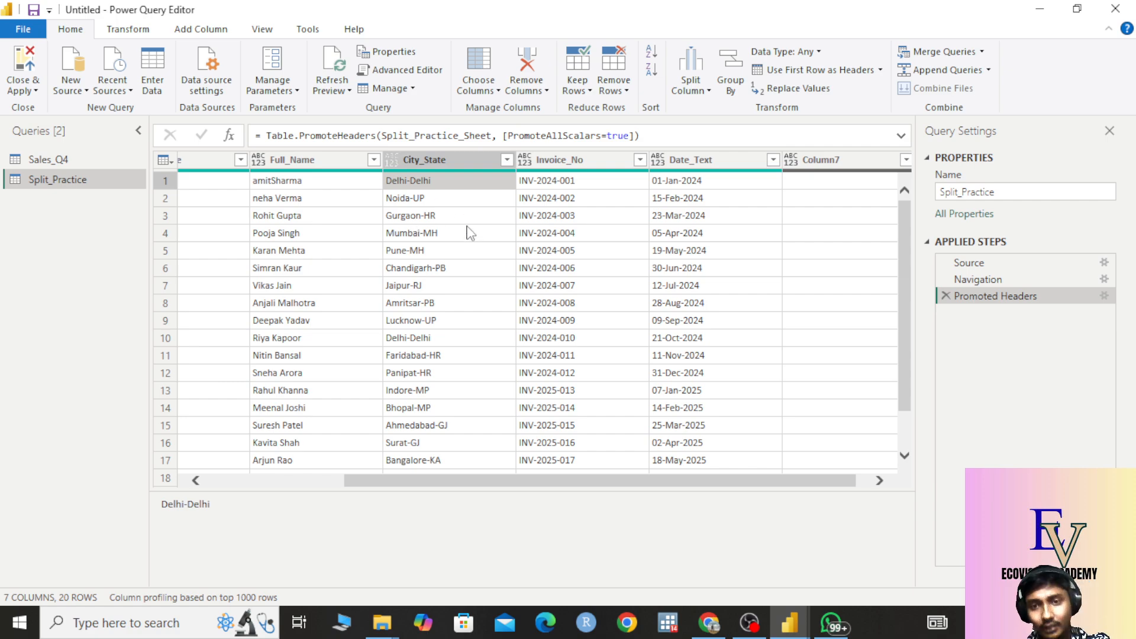
pyautogui.click(690, 83)
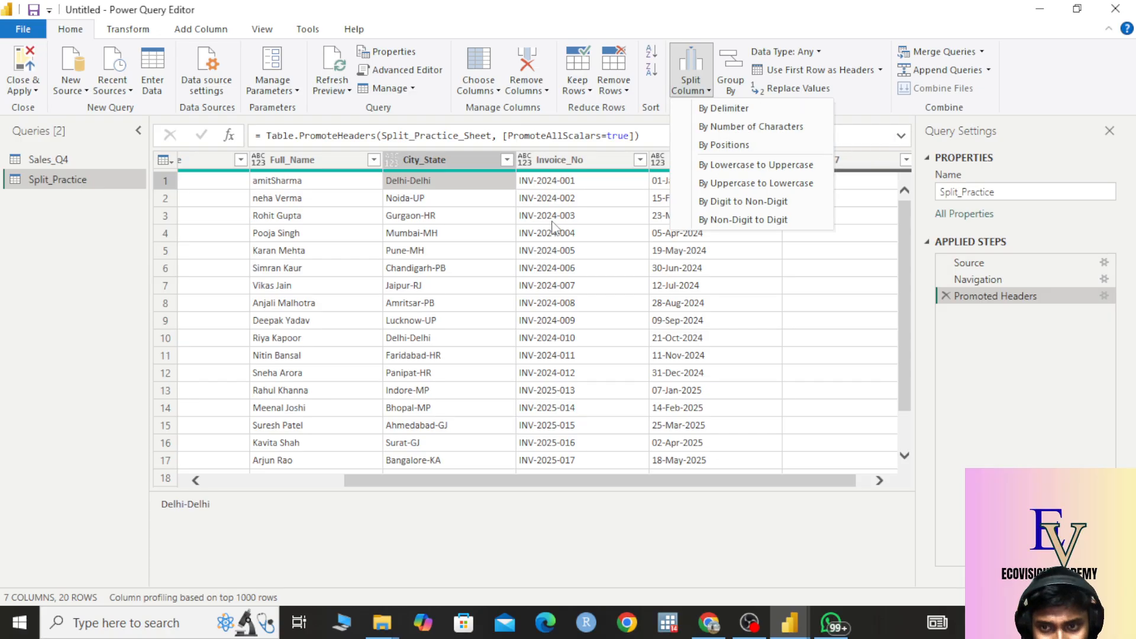
pyautogui.click(532, 195)
pyautogui.click(531, 189)
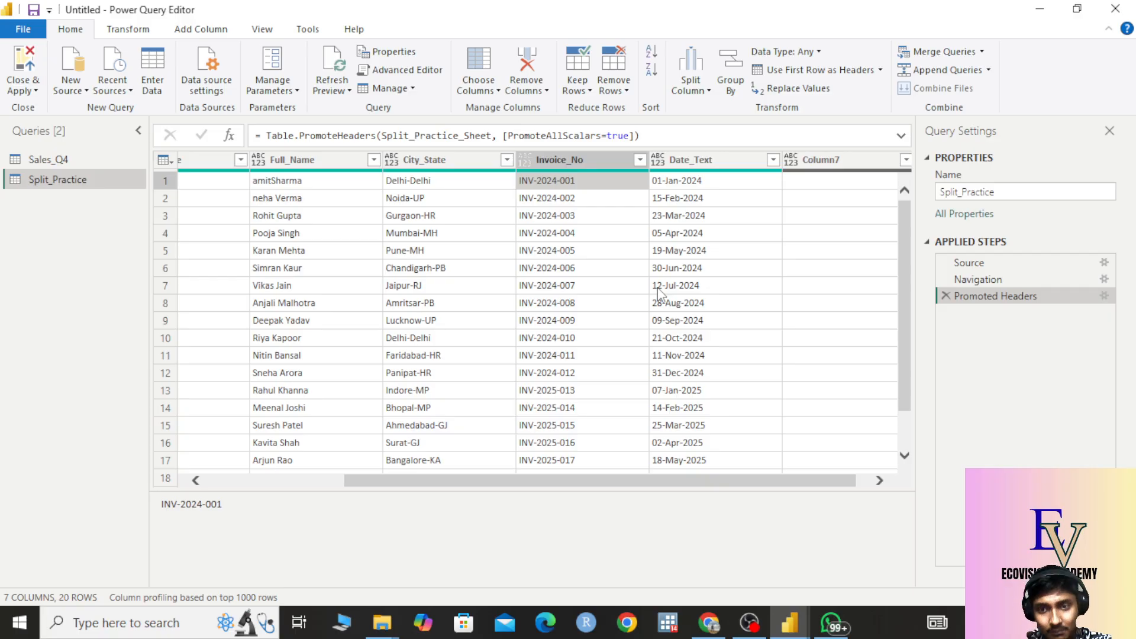
# Step: Split the Invoice_No column by the custom delimiter "-" at each occurrence of the delimiter
pyautogui.click(589, 156)
pyautogui.click(691, 86)
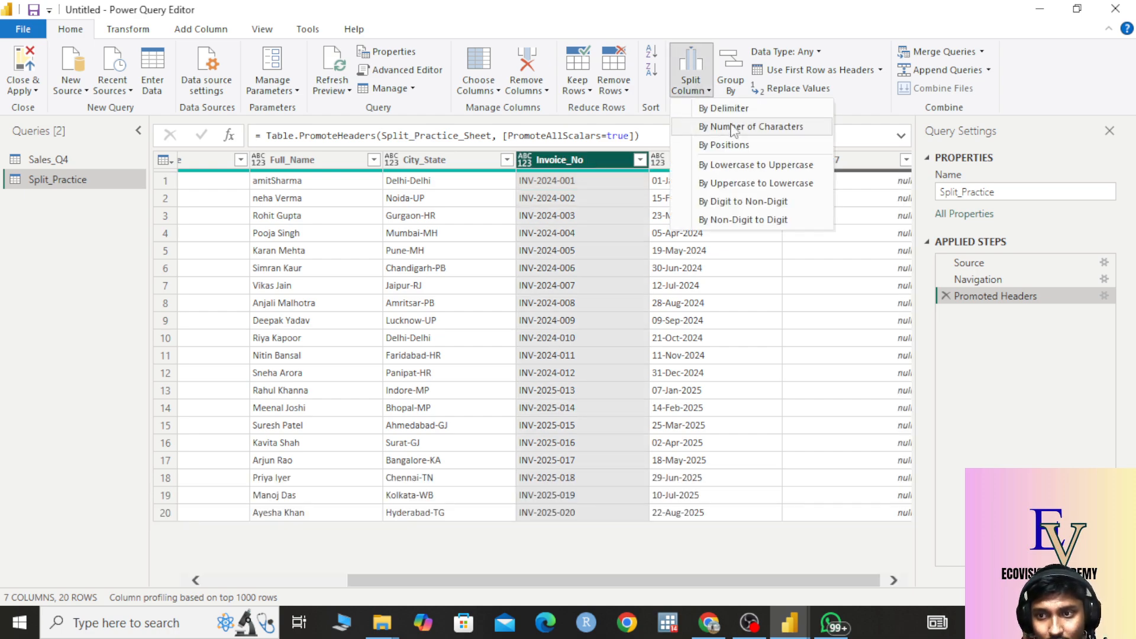
pyautogui.click(732, 109)
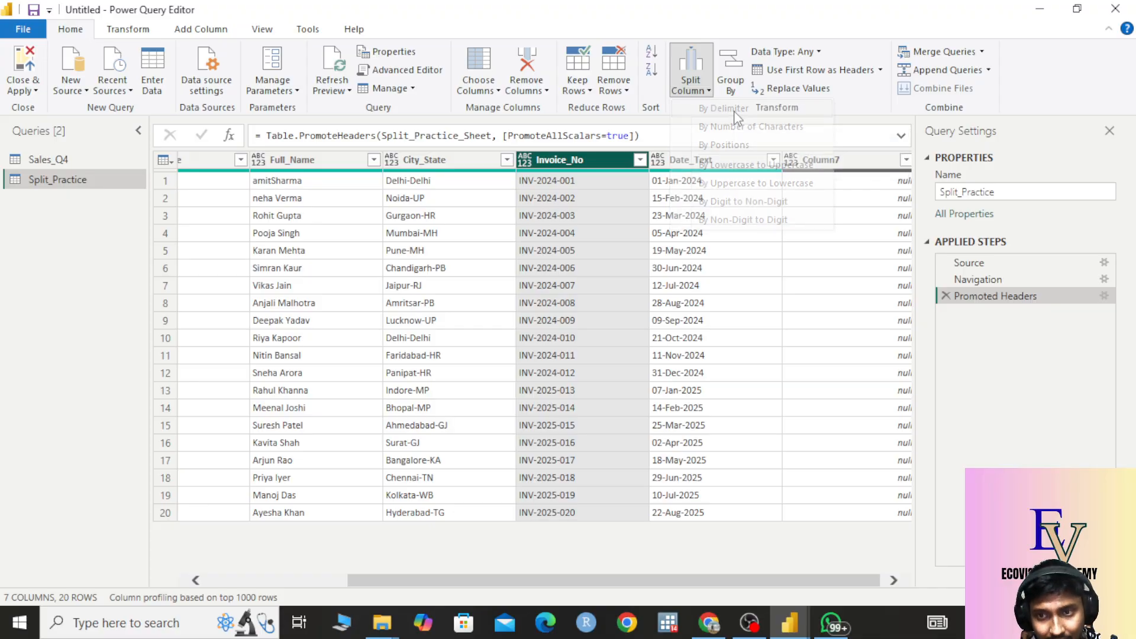
pyautogui.moveTo(443, 97); pyautogui.dragTo(395, 282)
pyautogui.click(368, 371)
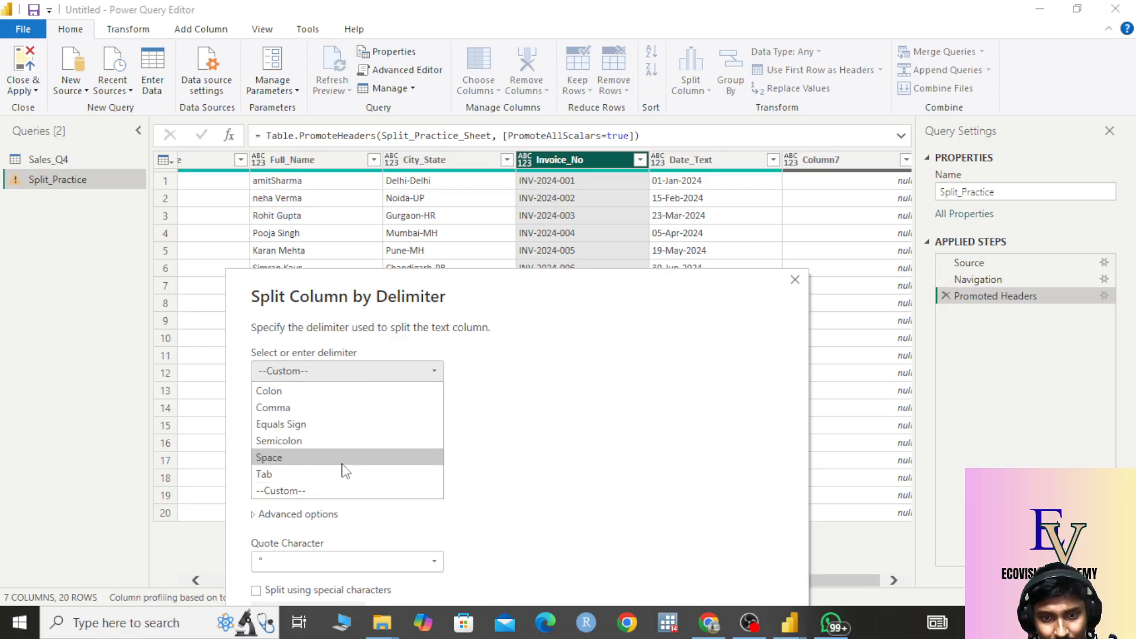
pyautogui.click(323, 488)
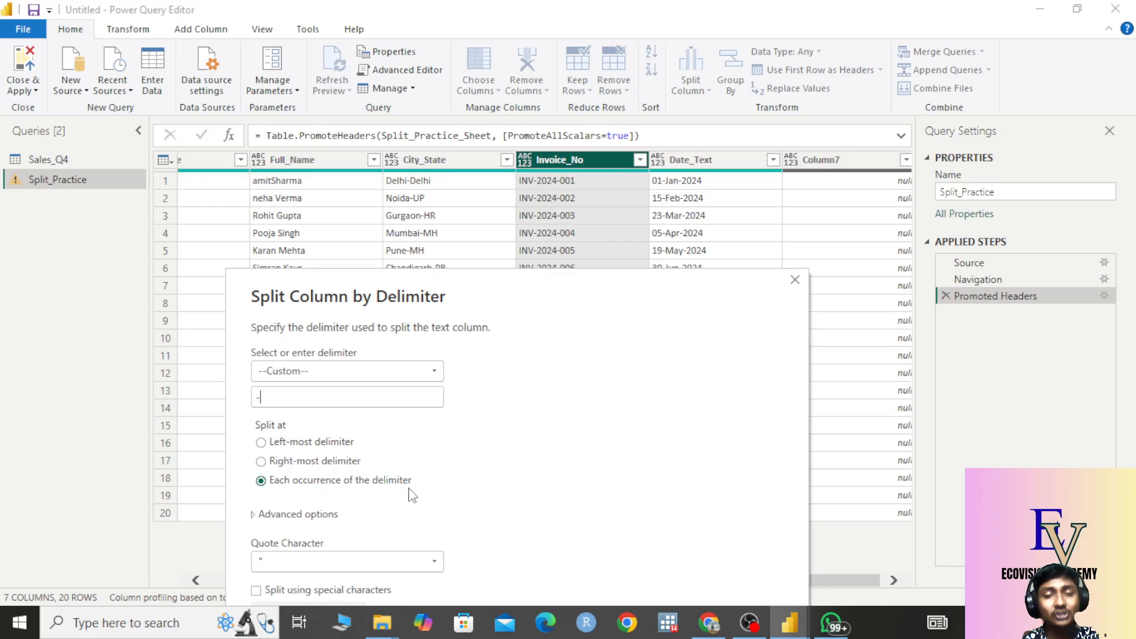
pyautogui.moveTo(487, 310); pyautogui.dragTo(479, 97)
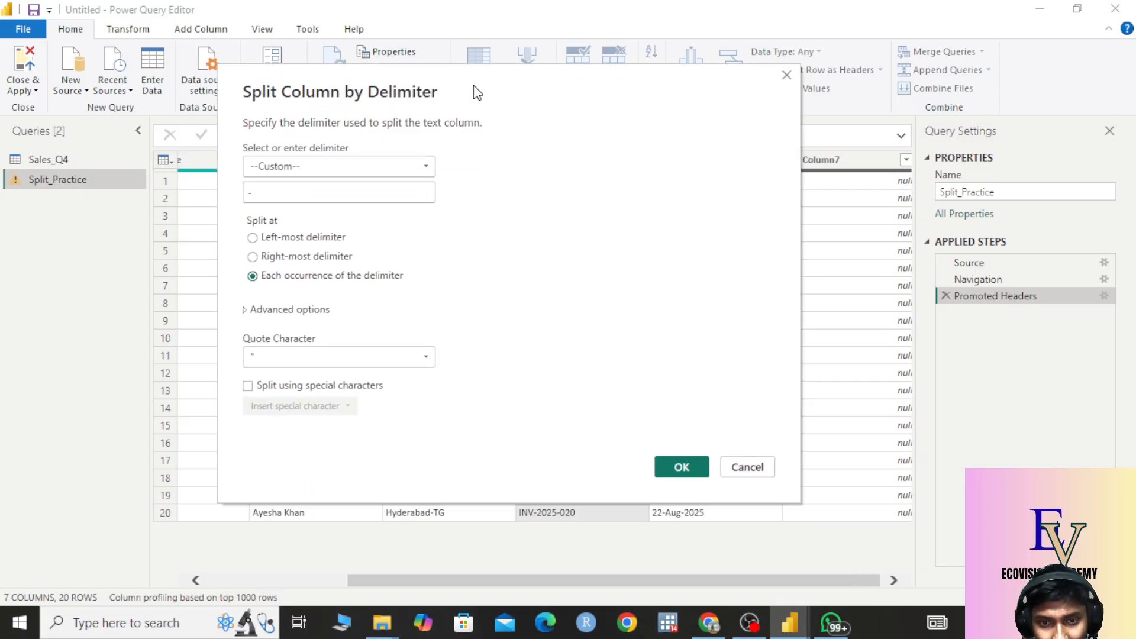
pyautogui.click(682, 467)
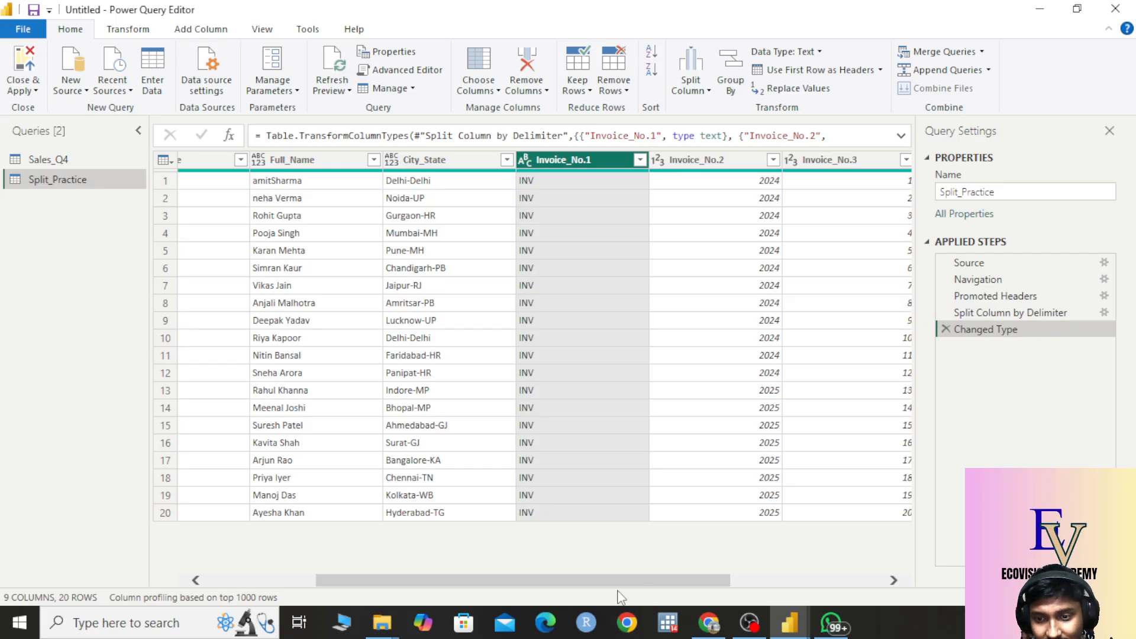
# Step: Review the columns produced by the Invoice_No split alongside the other columns of the table
pyautogui.moveTo(656, 577); pyautogui.dragTo(732, 577)
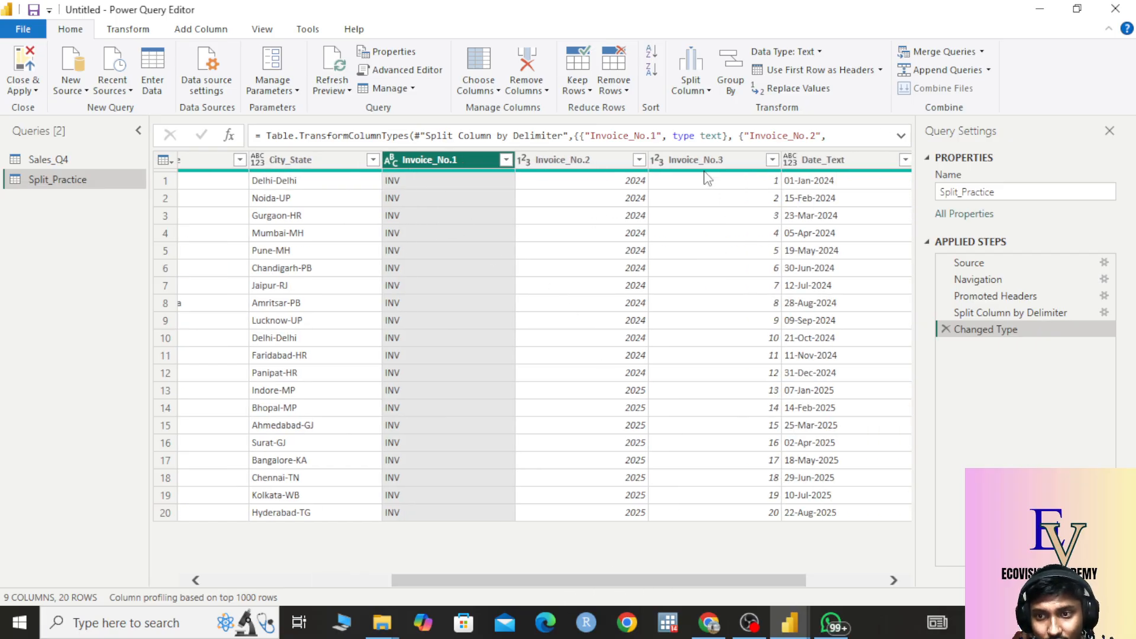
pyautogui.moveTo(733, 583); pyautogui.dragTo(806, 583)
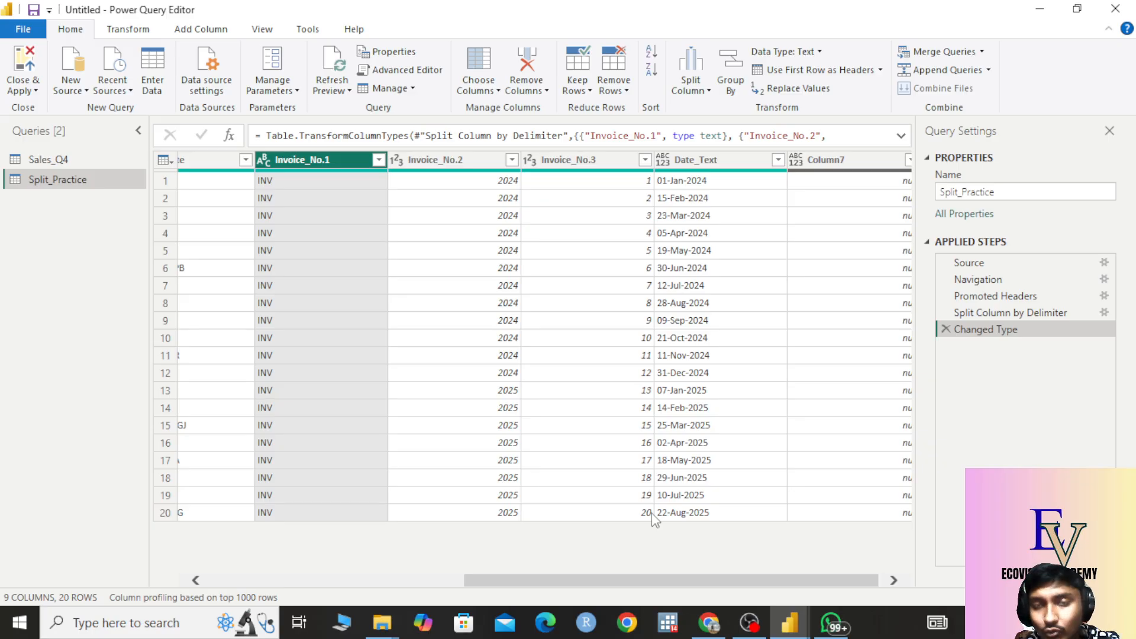
pyautogui.moveTo(638, 580); pyautogui.dragTo(386, 585)
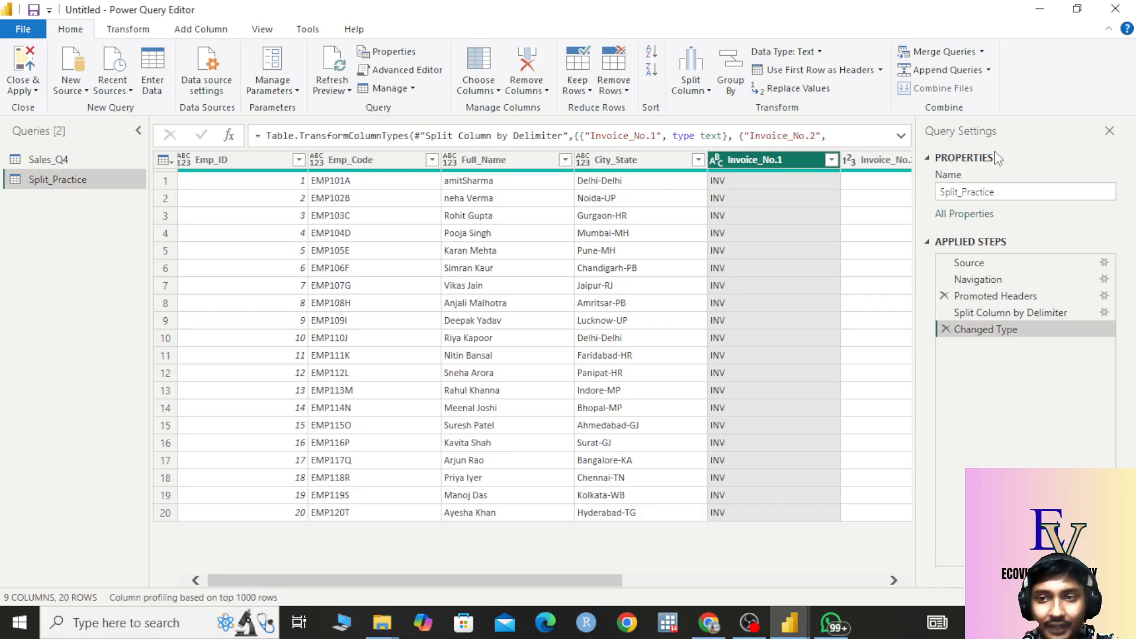
pyautogui.click(707, 91)
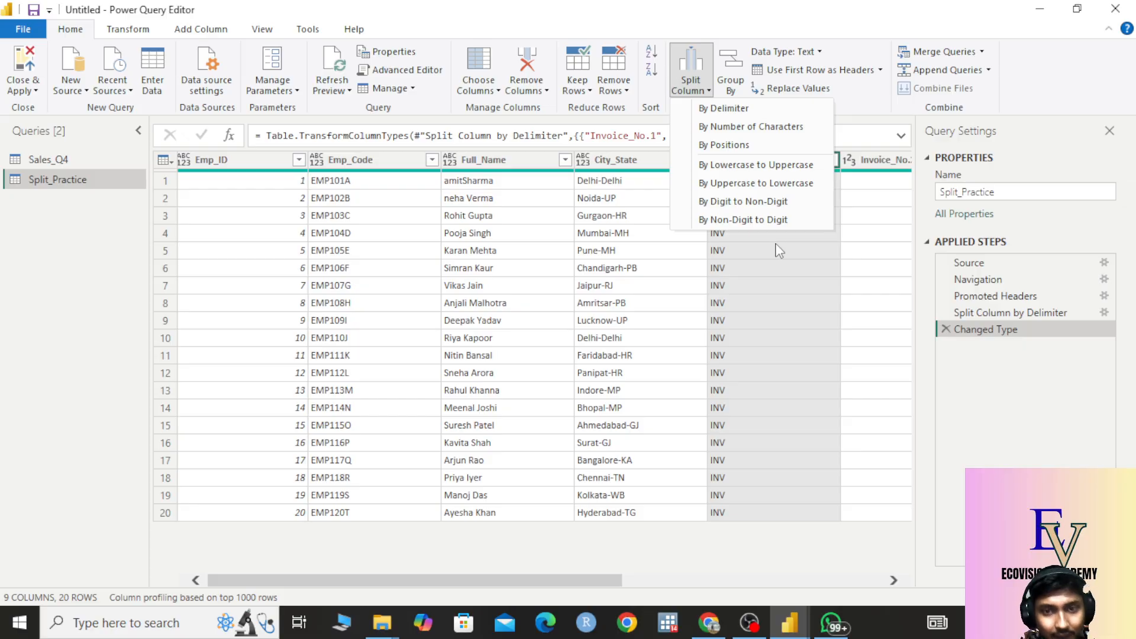
pyautogui.click(692, 582)
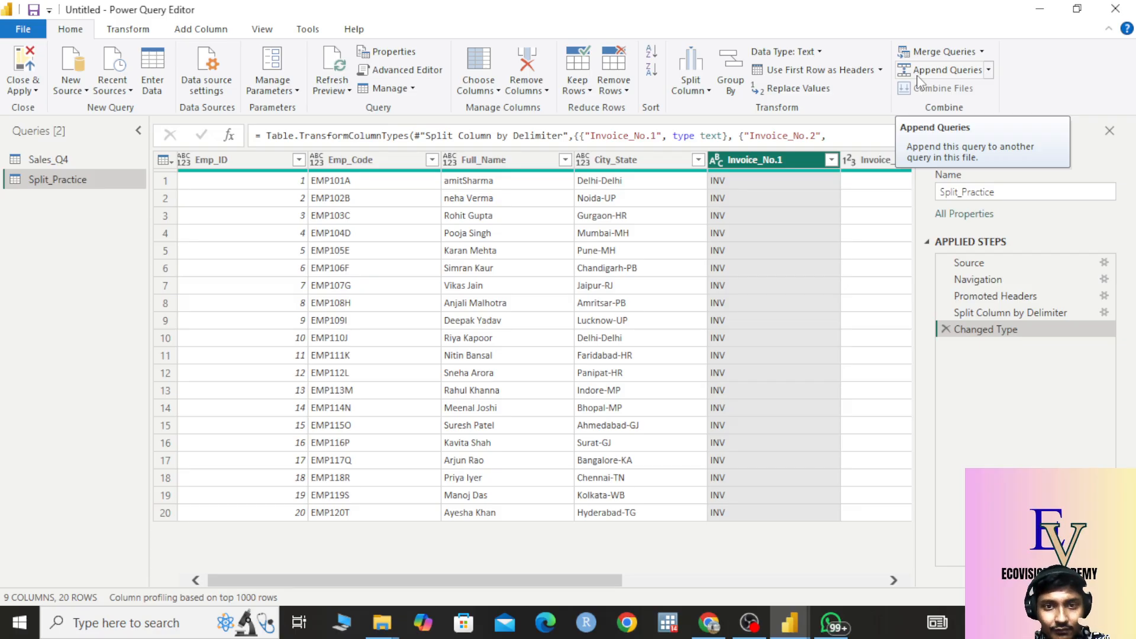
pyautogui.click(217, 29)
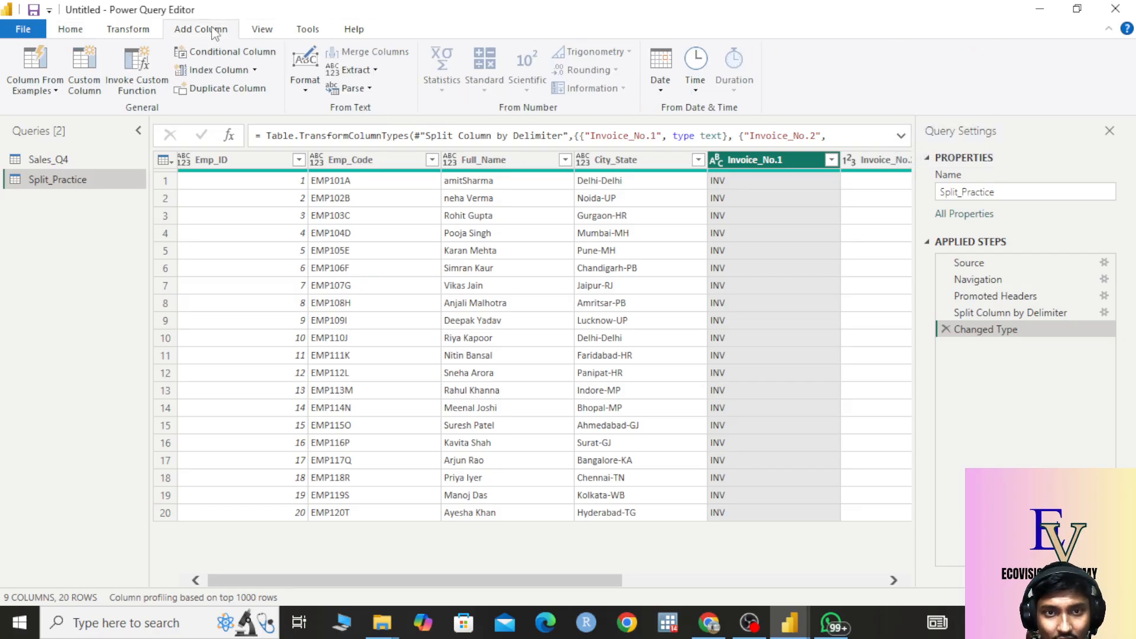
pyautogui.click(150, 31)
pyautogui.click(82, 30)
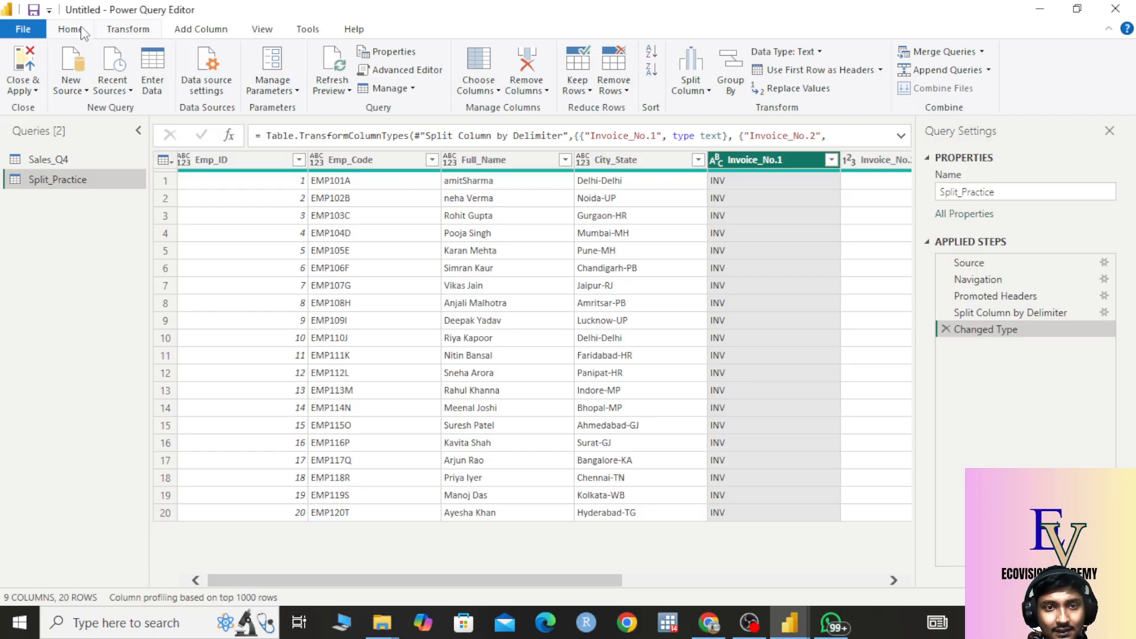